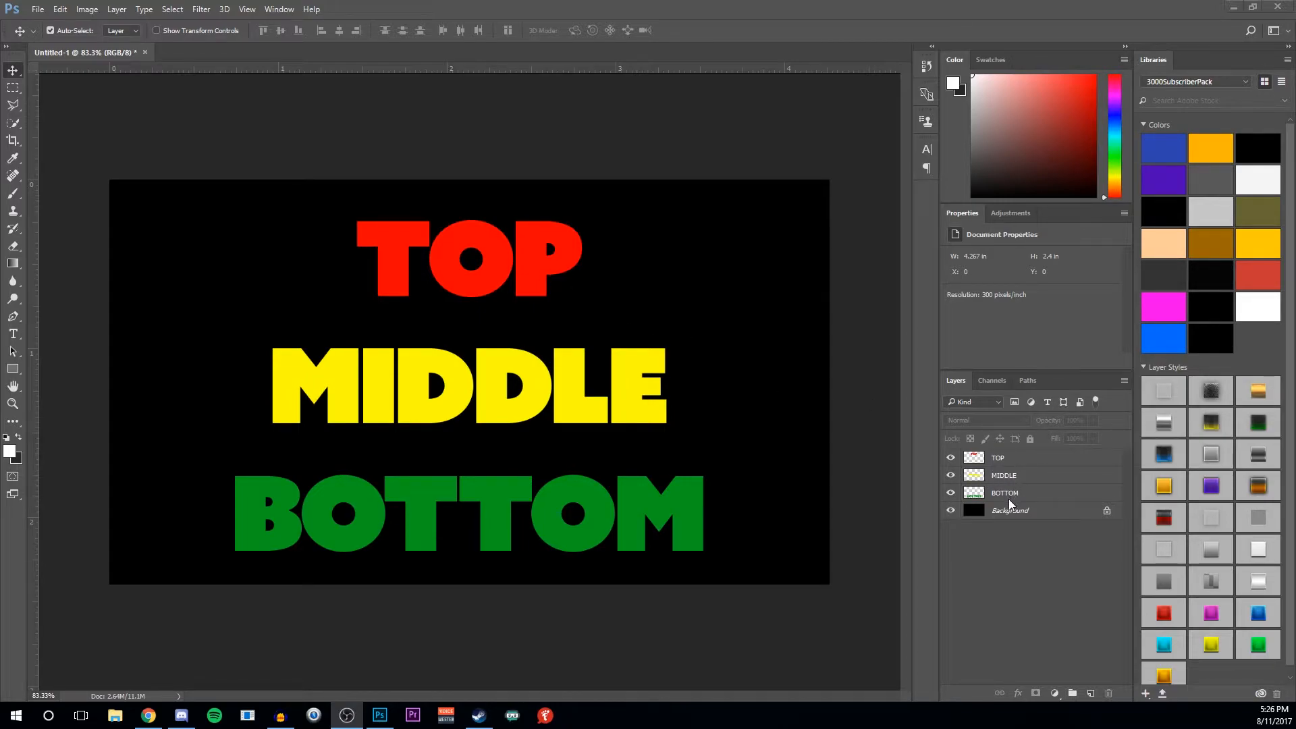
Step: Hide and show the TOP, MIDDLE and BOTTOM layers in turn, ending with all three visible
{"action": "left_click", "coordinate": [951, 460]}
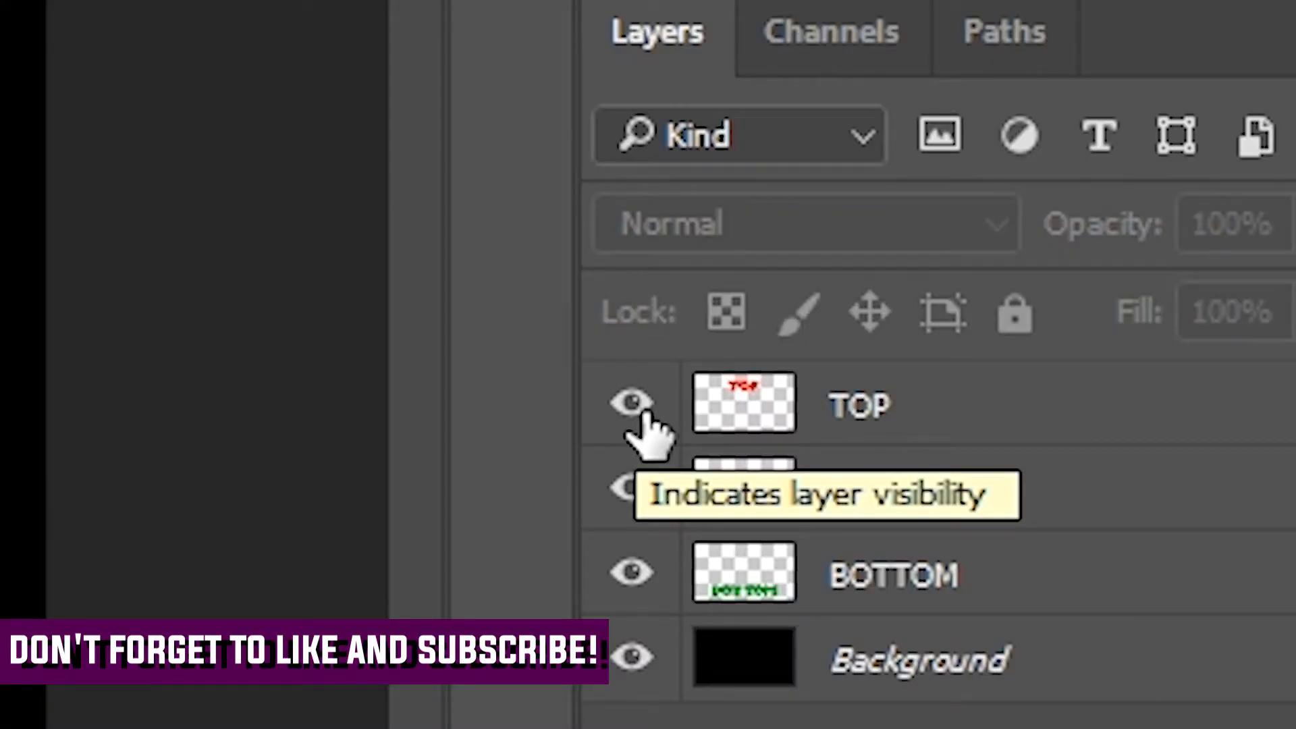
{"action": "left_click", "coordinate": [632, 405]}
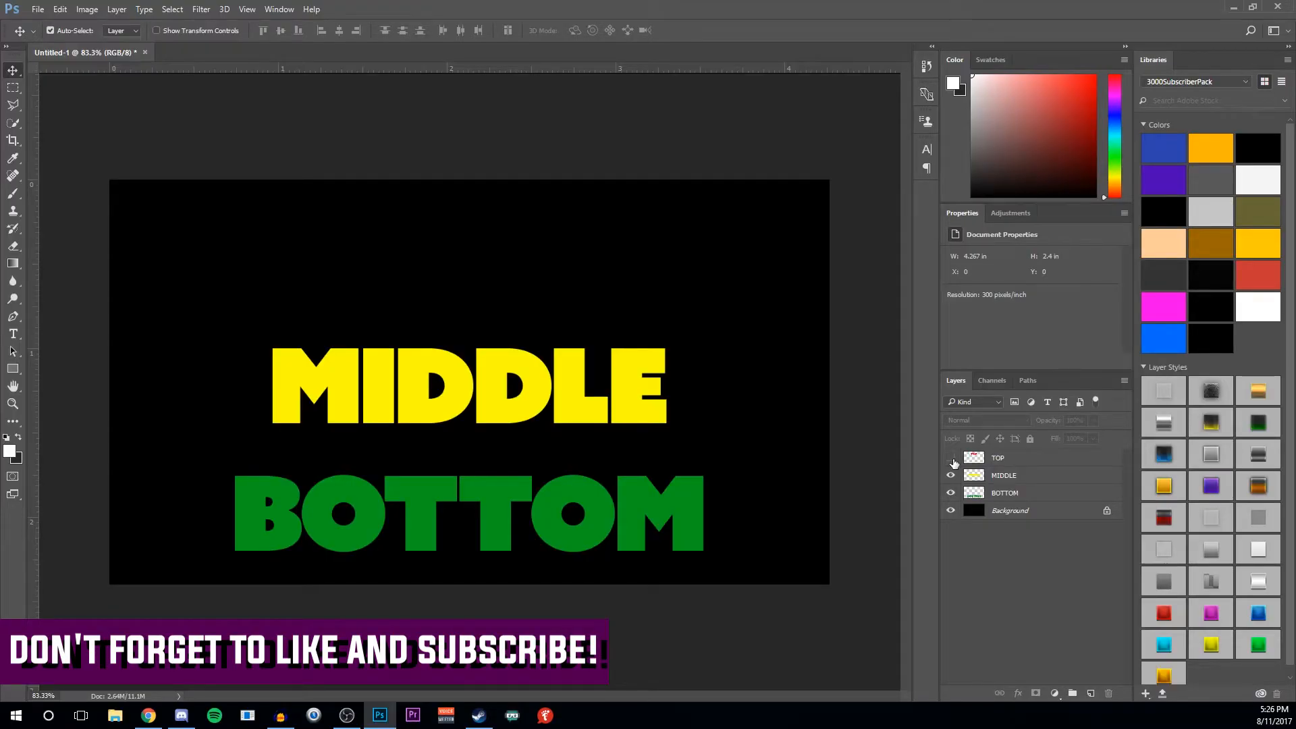
{"action": "left_click", "coordinate": [952, 459]}
{"action": "left_click", "coordinate": [952, 478]}
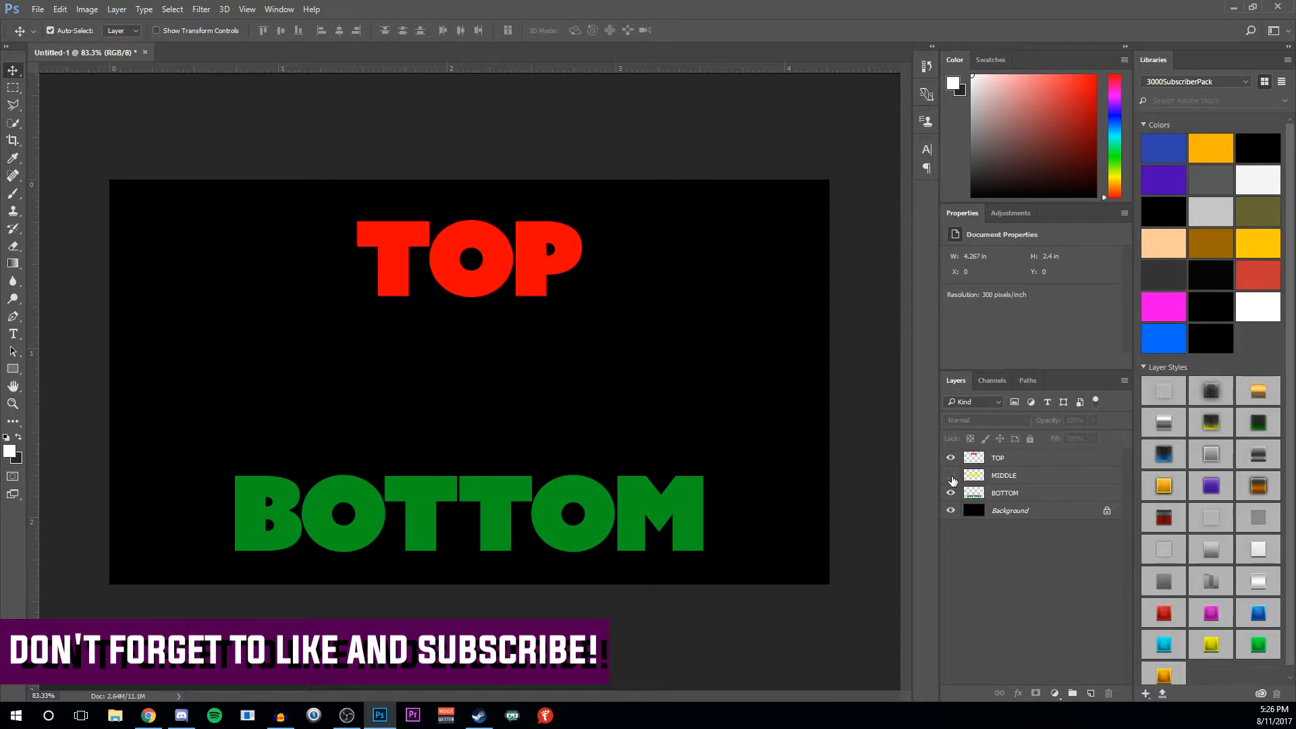
{"action": "left_click", "coordinate": [952, 476]}
{"action": "left_click", "coordinate": [950, 458]}
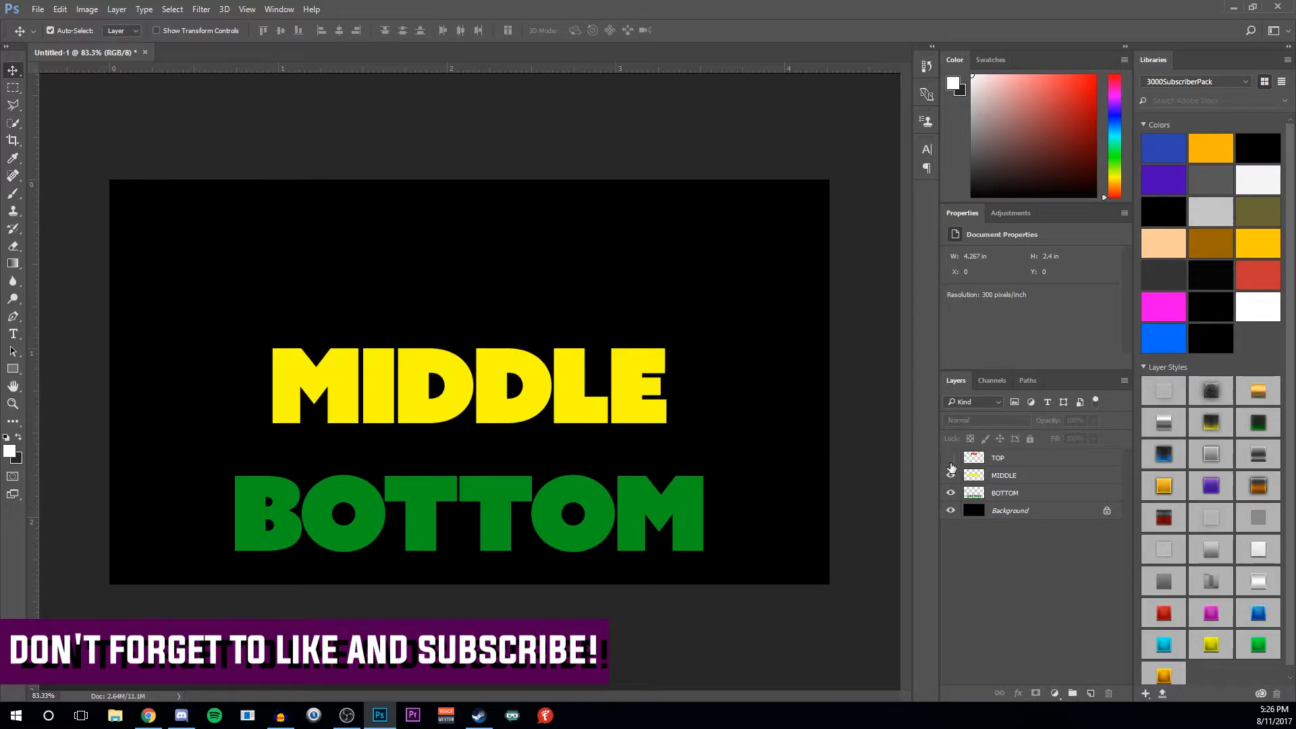
{"action": "left_click", "coordinate": [950, 458]}
{"action": "left_click", "coordinate": [951, 475]}
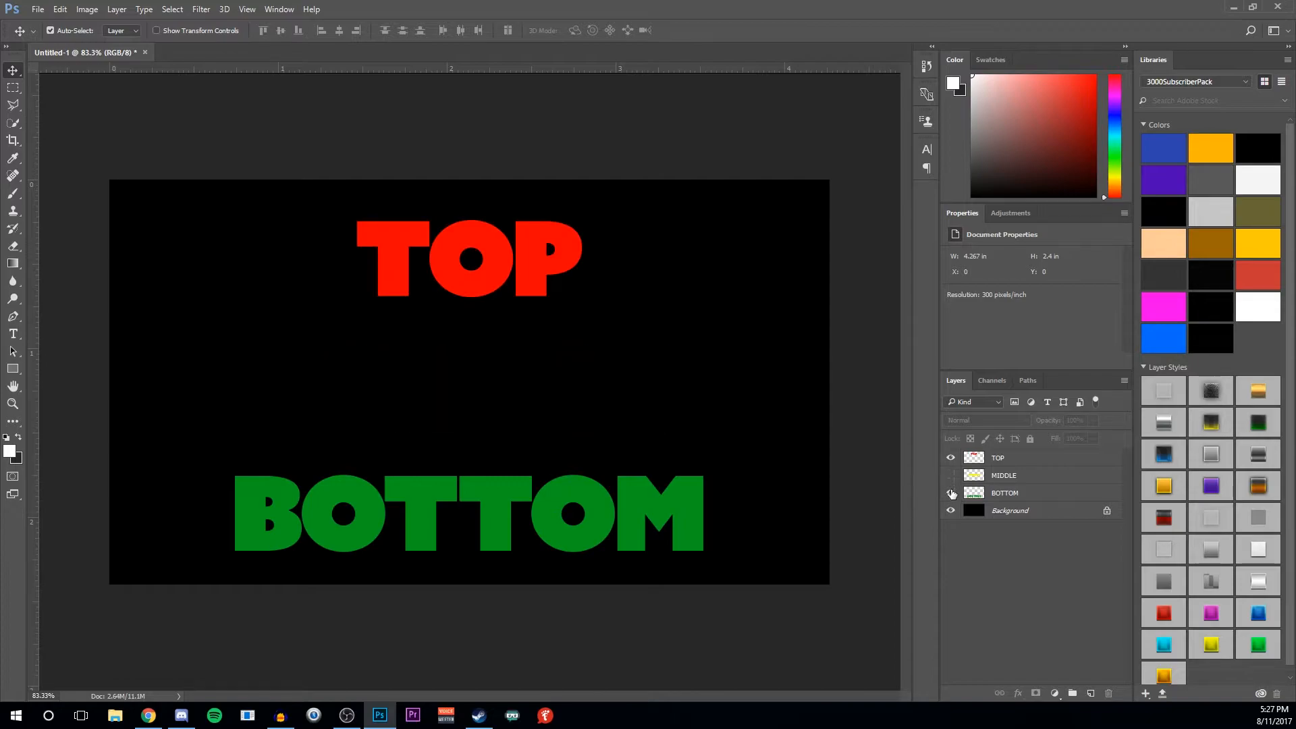
{"action": "left_click", "coordinate": [952, 494]}
{"action": "left_click", "coordinate": [951, 476]}
{"action": "left_click", "coordinate": [951, 493]}
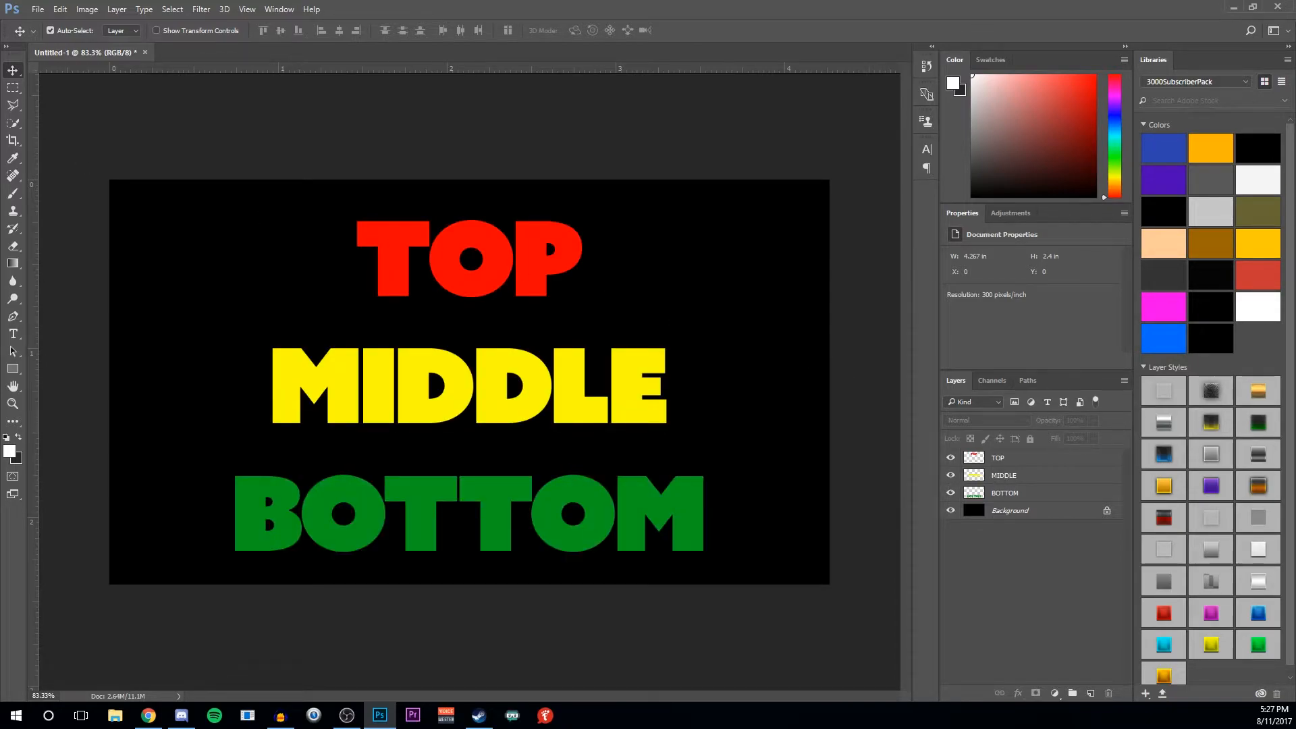
Step: Move the red TOP text onto the yellow MIDDLE text and reorder the MIDDLE layer above the TOP layer
{"action": "left_click_drag", "start_coordinate": [467, 272], "coordinate": [465, 401]}
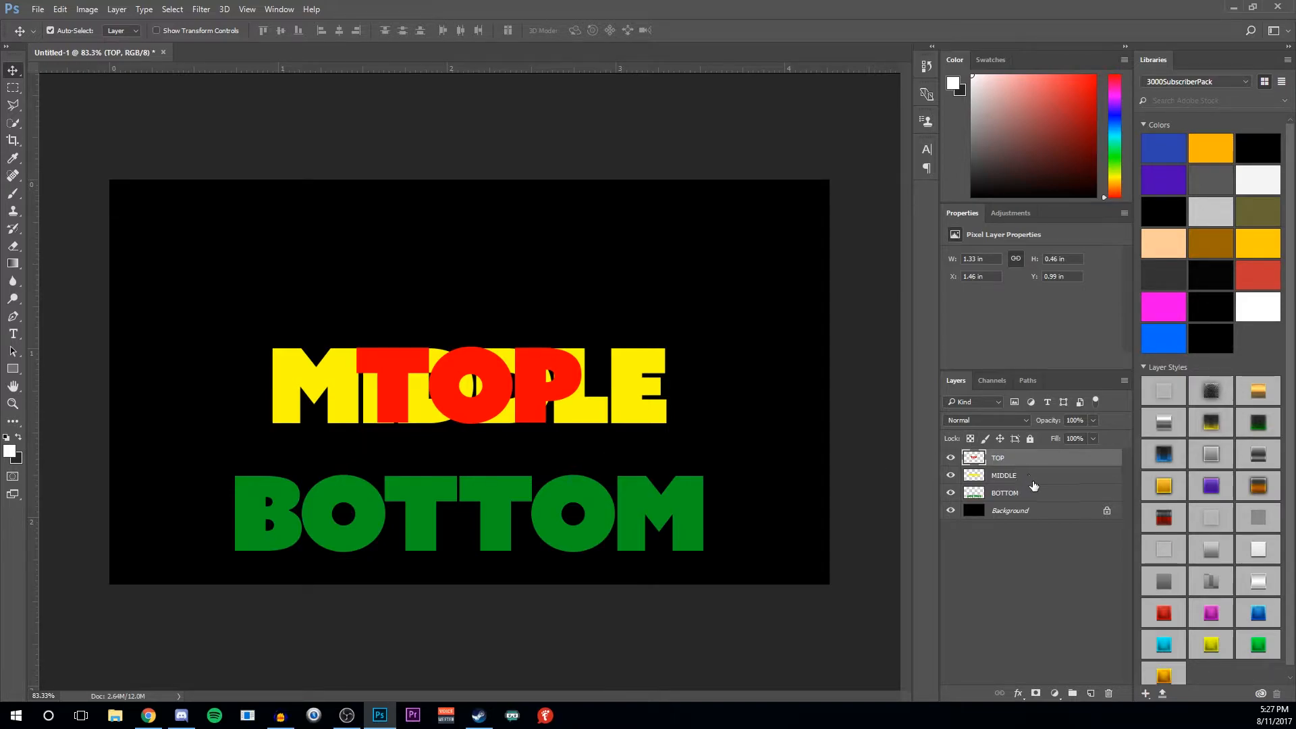
{"action": "left_click_drag", "start_coordinate": [1029, 477], "coordinate": [1030, 450]}
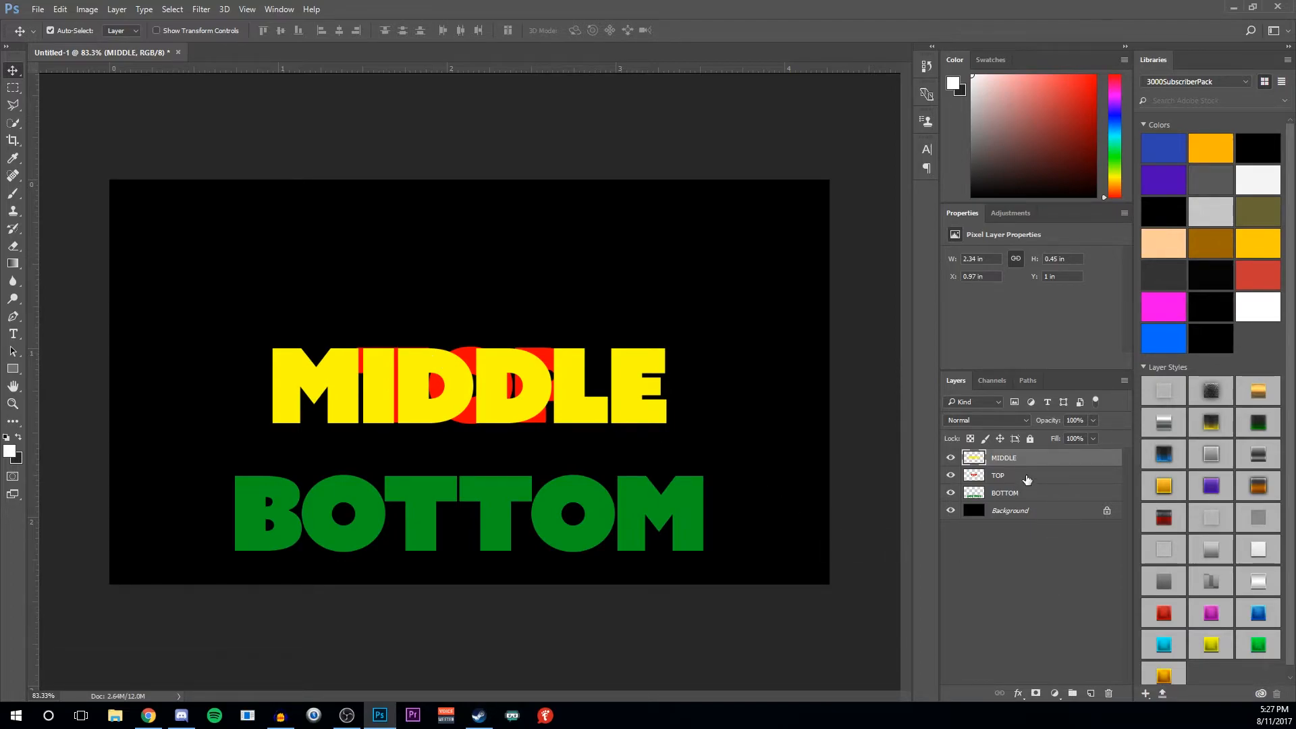
Step: Delete the layer reorder and the text move from the document history to restore the original arrangement
{"action": "left_click", "coordinate": [926, 67]}
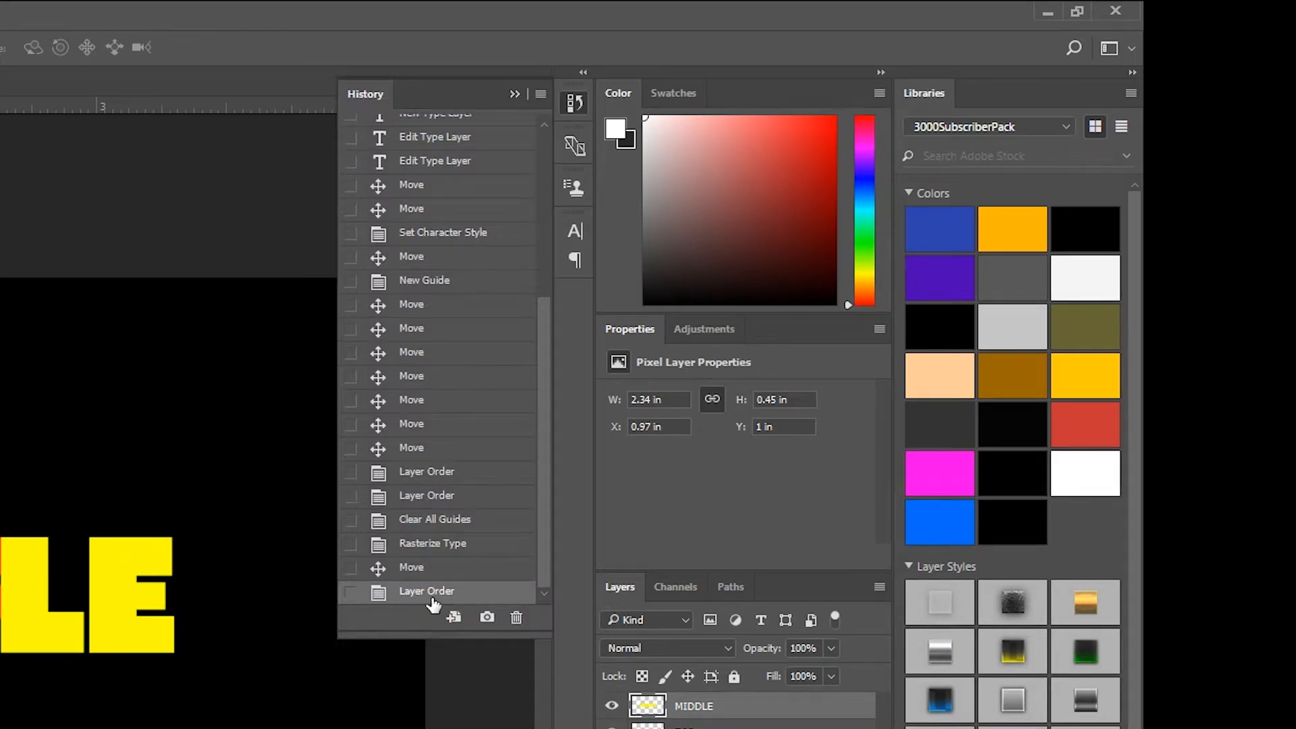
{"action": "left_click", "coordinate": [436, 575]}
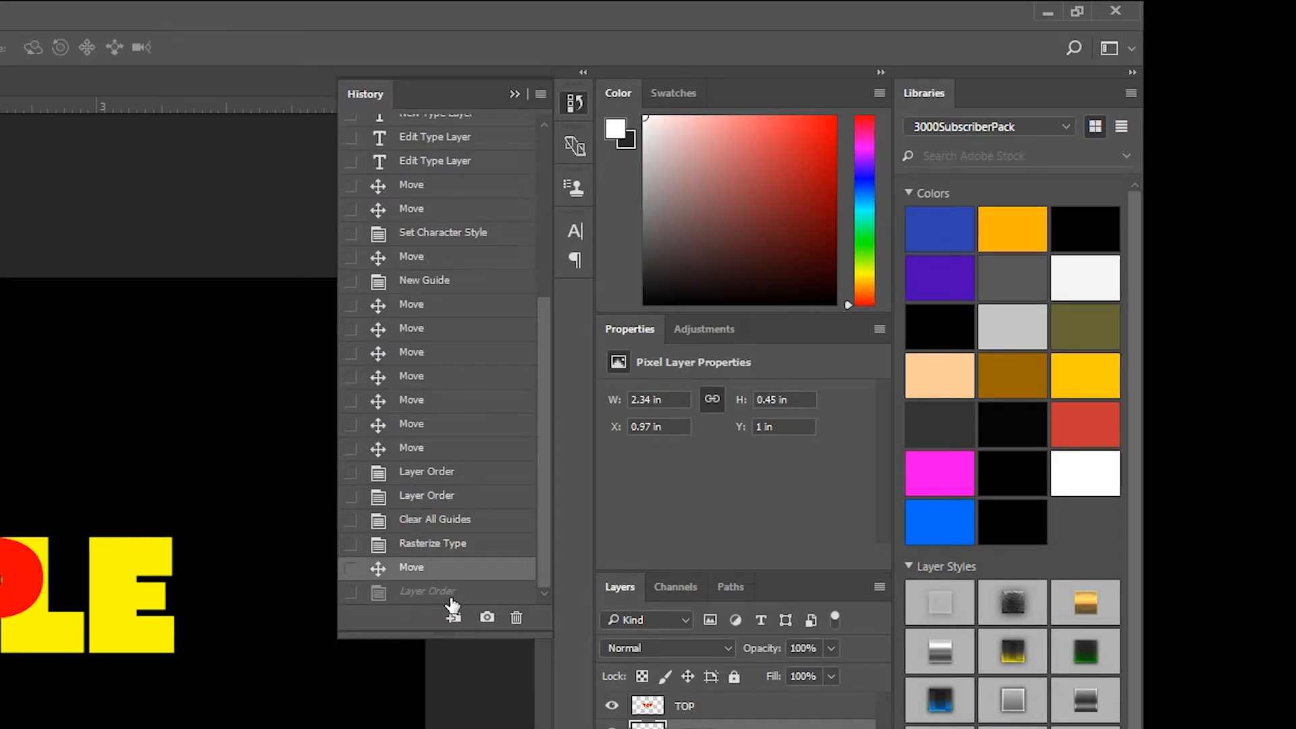
{"action": "left_click", "coordinate": [518, 620]}
{"action": "key", "text": "Return"}
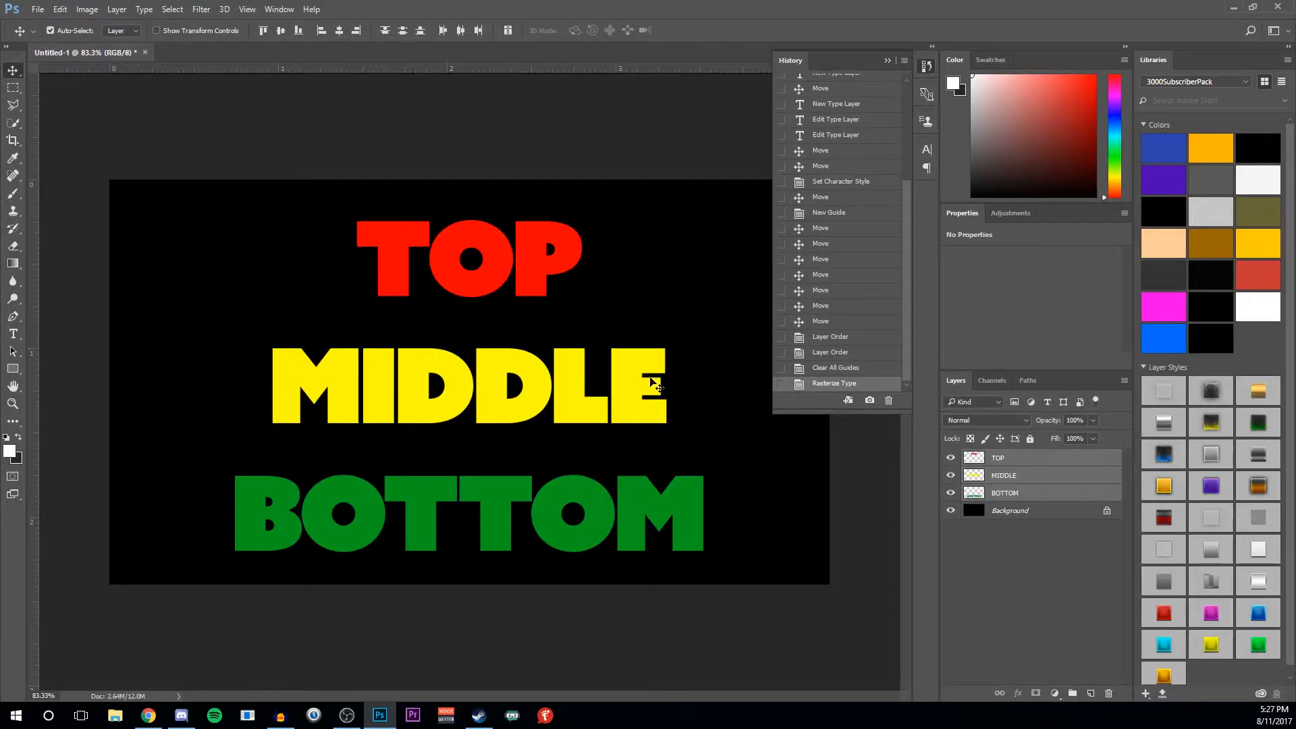
{"action": "left_click", "coordinate": [927, 67]}
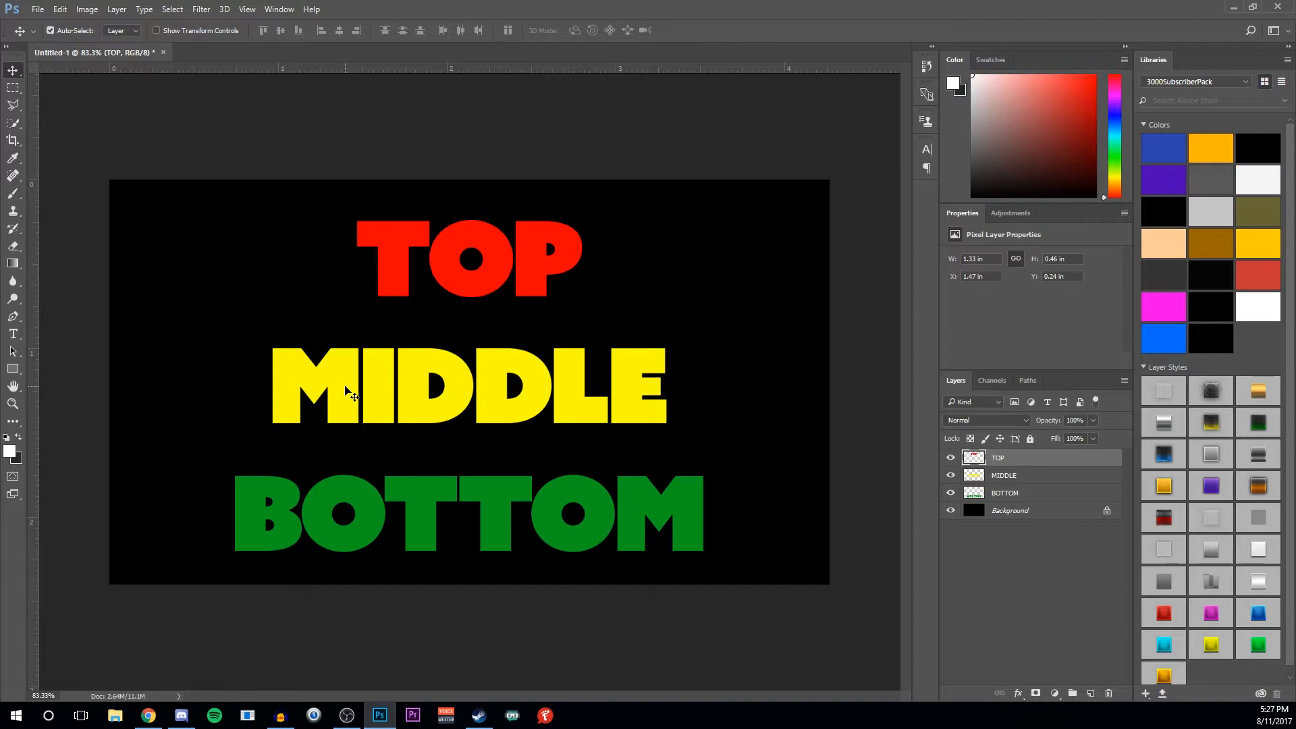
Step: Erase most of the word on the MIDDLE layer with the Eraser, undo the erasing and return to the Move tool
{"action": "key", "text": "e"}
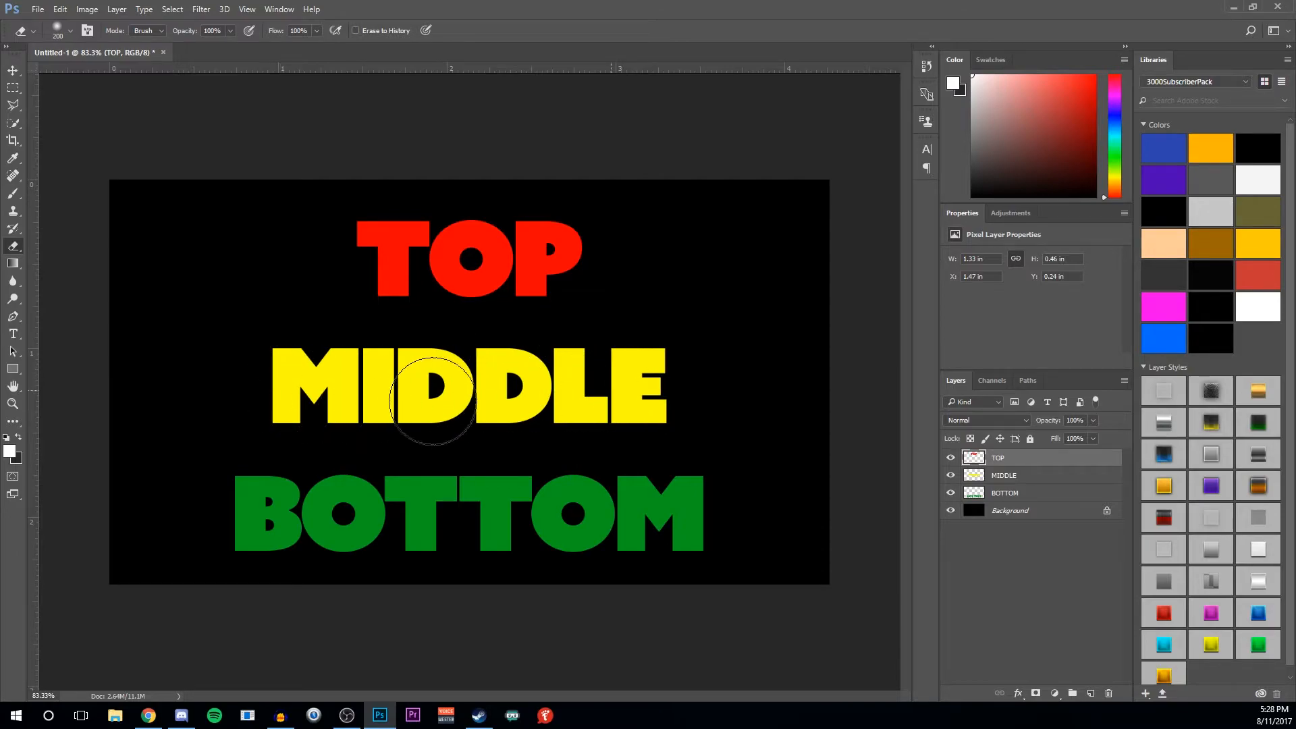
{"action": "left_click", "coordinate": [1005, 476]}
{"action": "mouse_move", "coordinate": [661, 382]}
{"action": "left_mouse_down"}
{"action": "mouse_move", "coordinate": [347, 370]}
{"action": "mouse_move", "coordinate": [555, 381]}
{"action": "mouse_move", "coordinate": [314, 387]}
{"action": "left_mouse_up"}
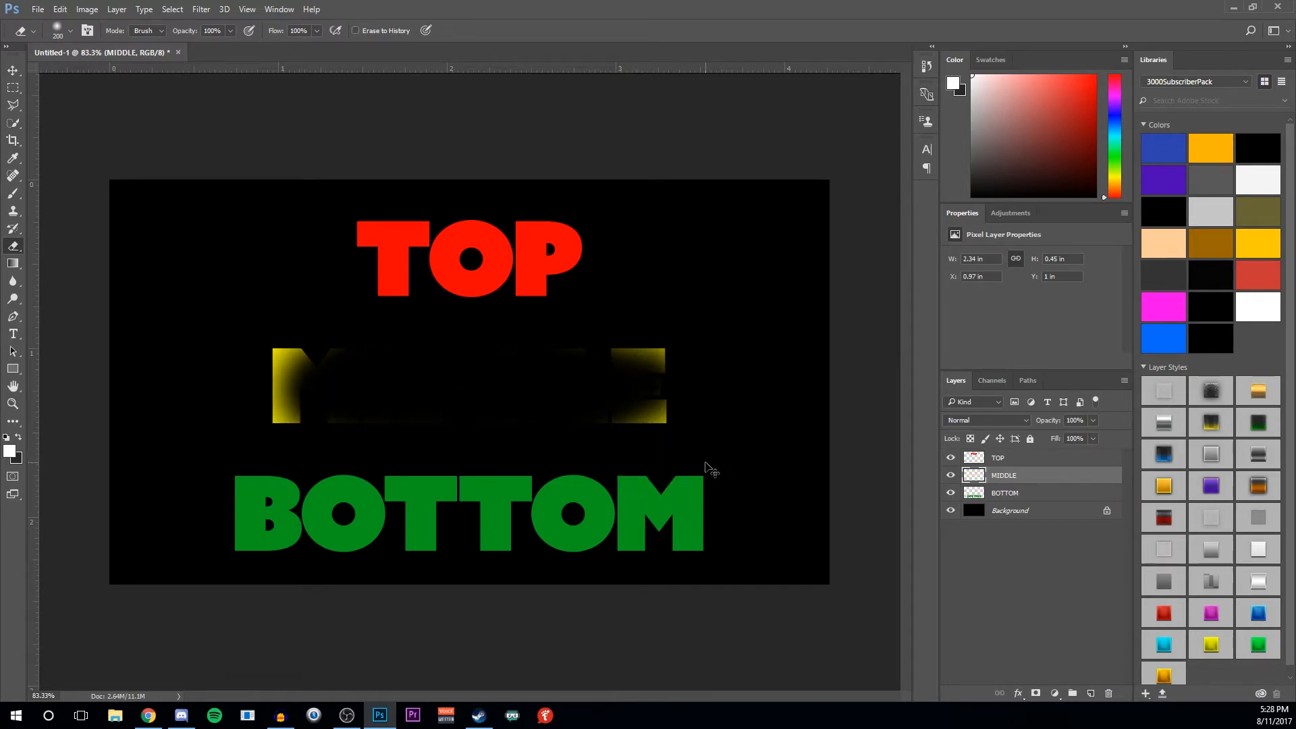
{"action": "key", "text": "ctrl+z"}
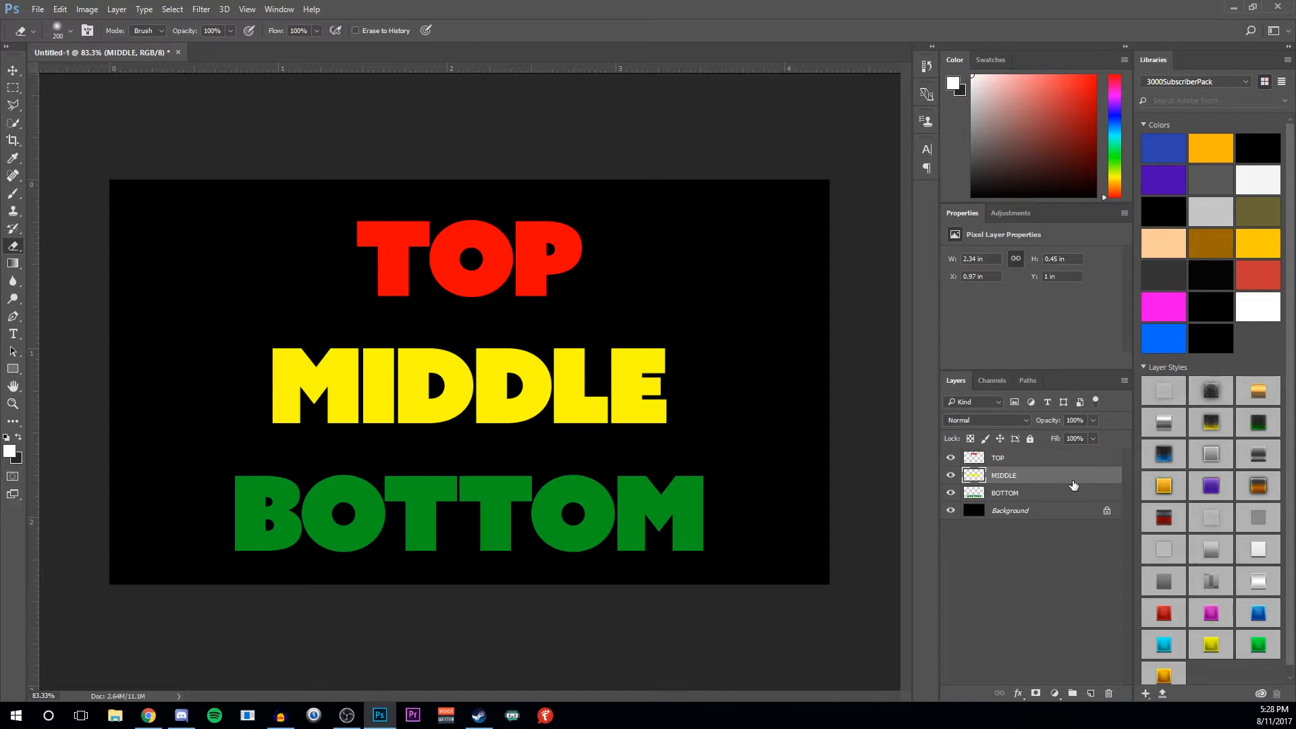
{"action": "left_click", "coordinate": [13, 70]}
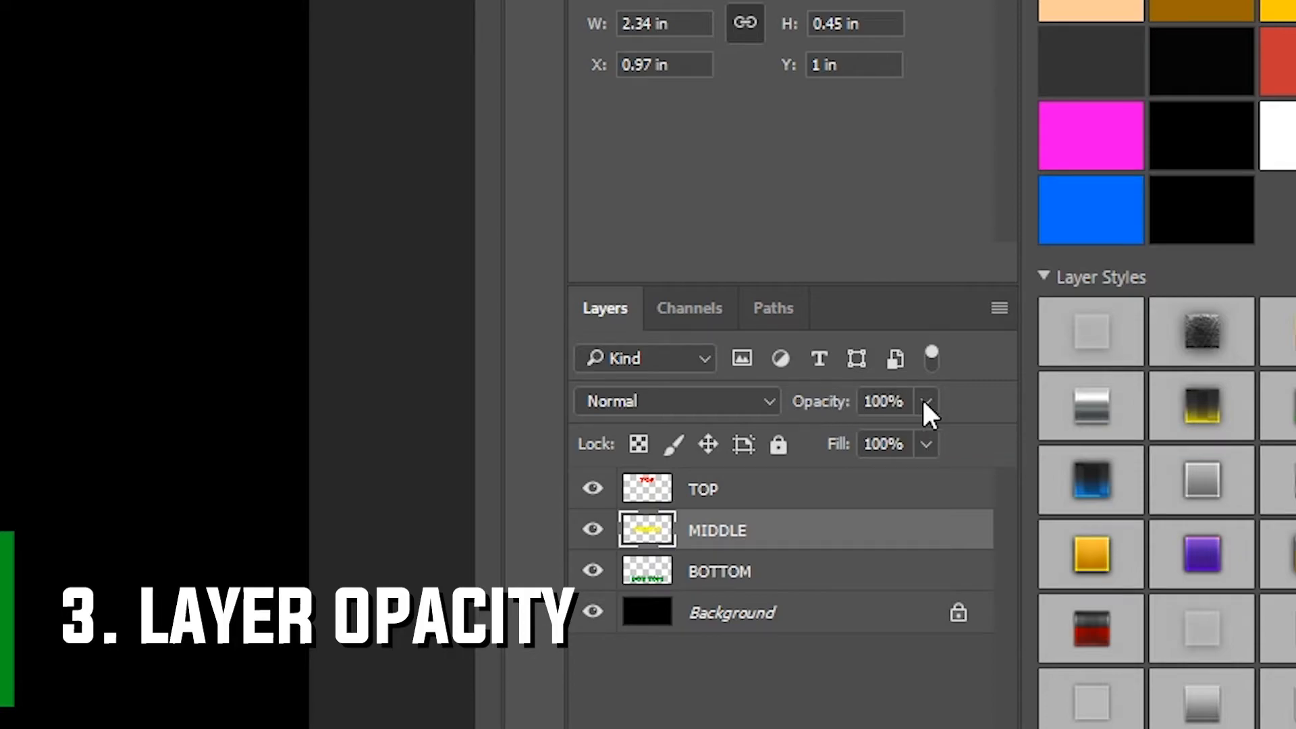
Step: Try the MIDDLE layer at 71% and lower opacity, and restore it to 100%
{"action": "left_click", "coordinate": [926, 402]}
{"action": "left_click", "coordinate": [924, 401]}
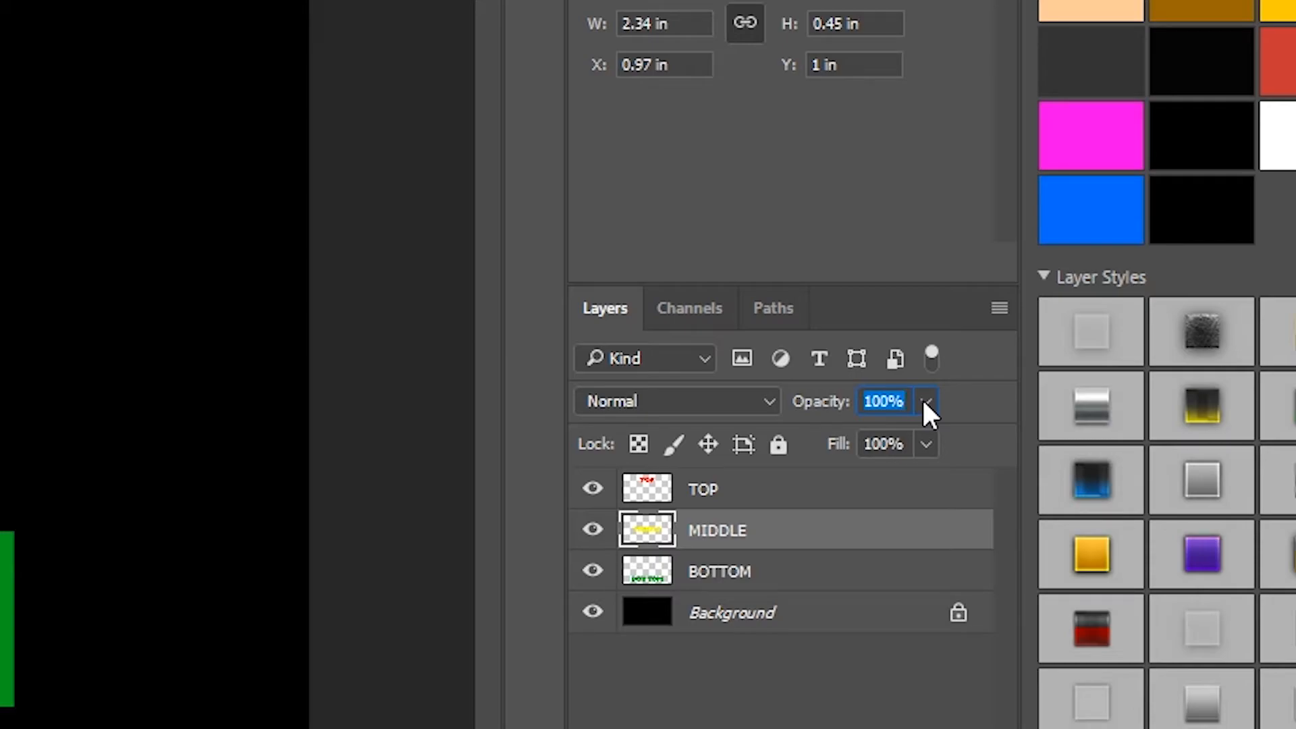
{"action": "left_click", "coordinate": [925, 401]}
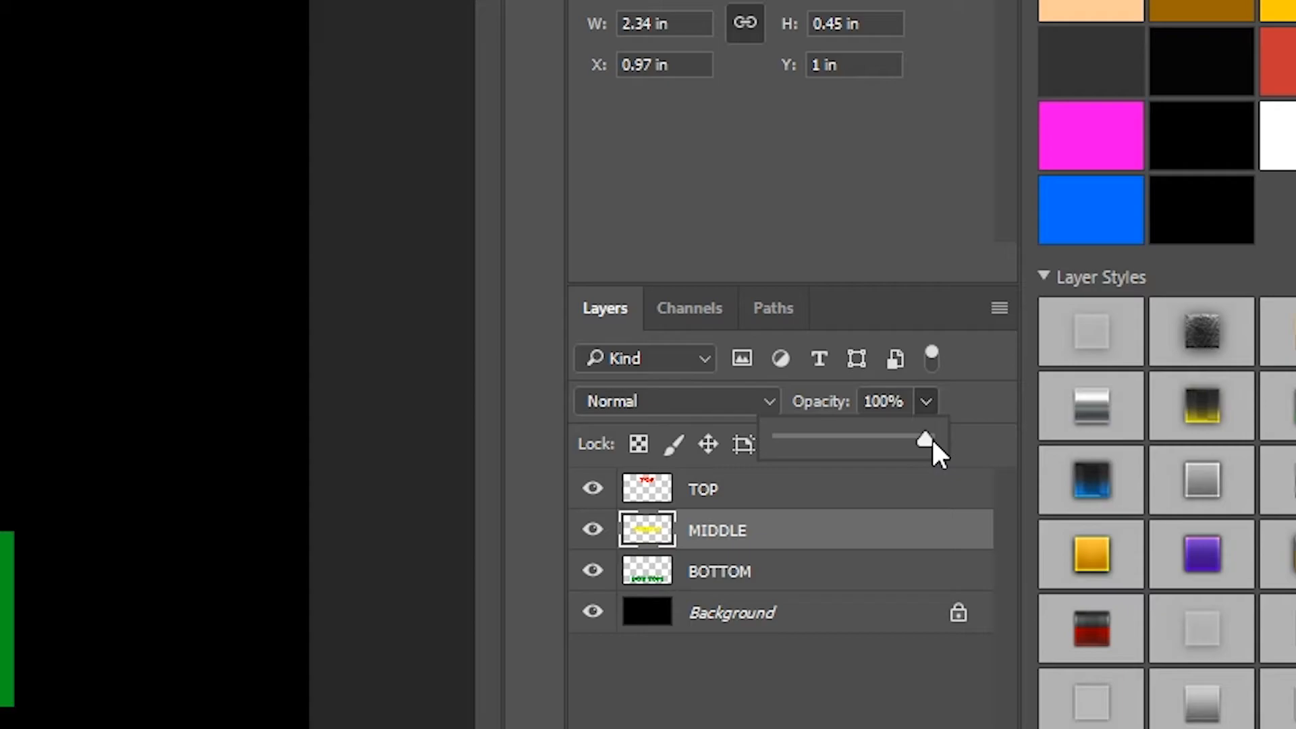
{"action": "left_click_drag", "start_coordinate": [930, 445], "coordinate": [876, 436]}
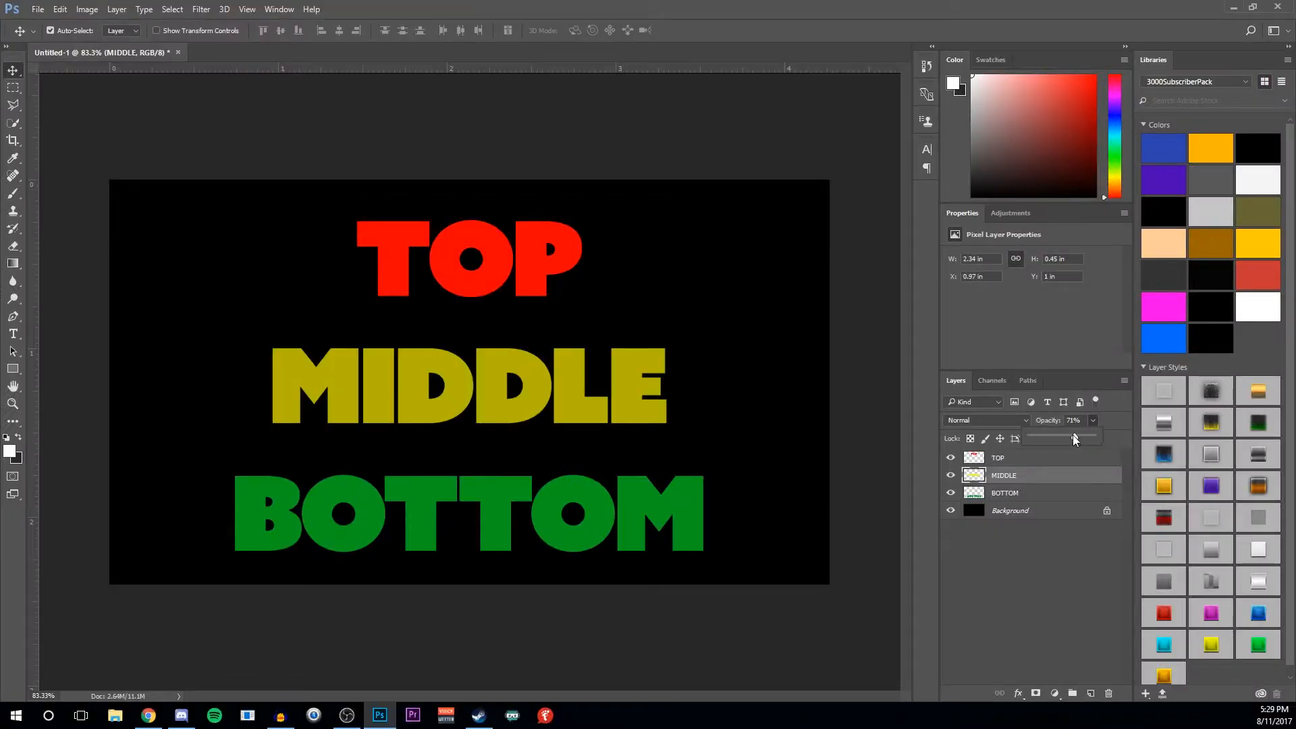
{"action": "mouse_move", "coordinate": [1074, 435]}
{"action": "left_mouse_down"}
{"action": "mouse_move", "coordinate": [1102, 436]}
{"action": "mouse_move", "coordinate": [1061, 438]}
{"action": "mouse_move", "coordinate": [1075, 440]}
{"action": "left_mouse_up"}
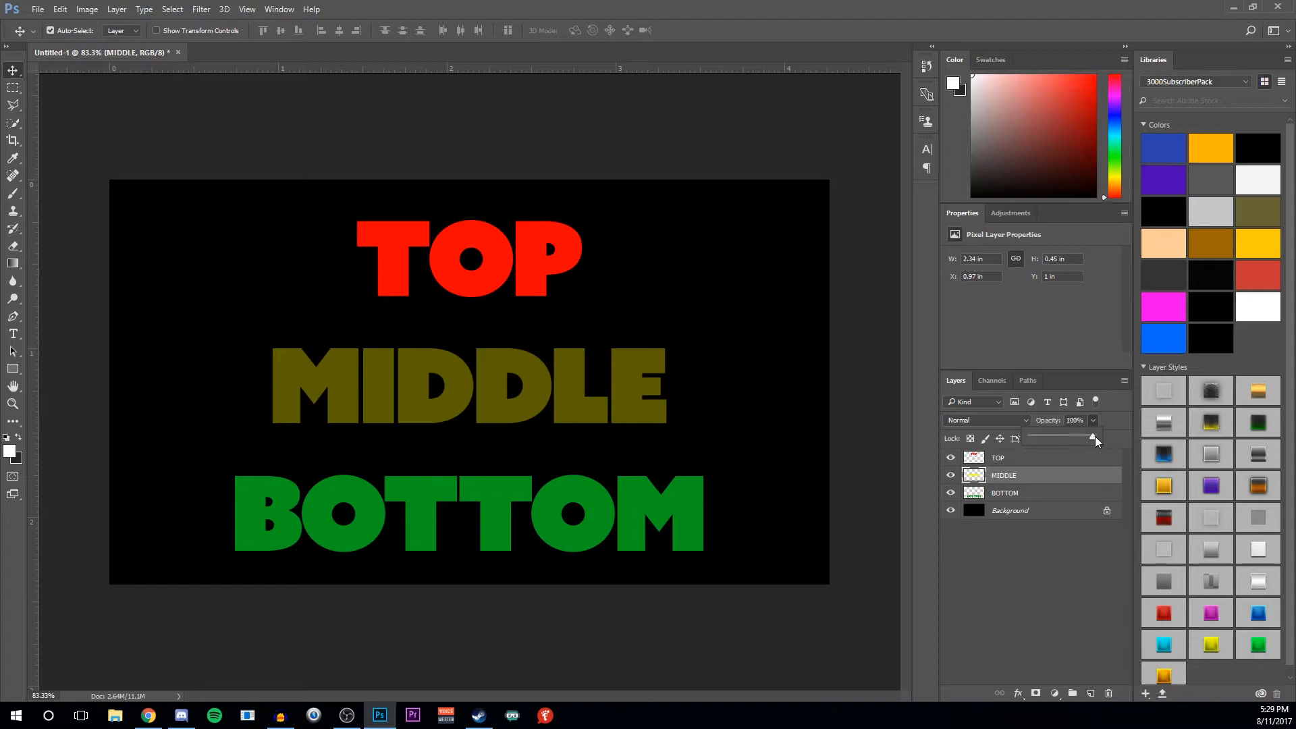
{"action": "left_click_drag", "start_coordinate": [1095, 440], "coordinate": [1092, 421]}
Step: Move the TOP text onto the MIDDLE text at 49% opacity, and revert both changes through the history
{"action": "left_click", "coordinate": [1025, 459]}
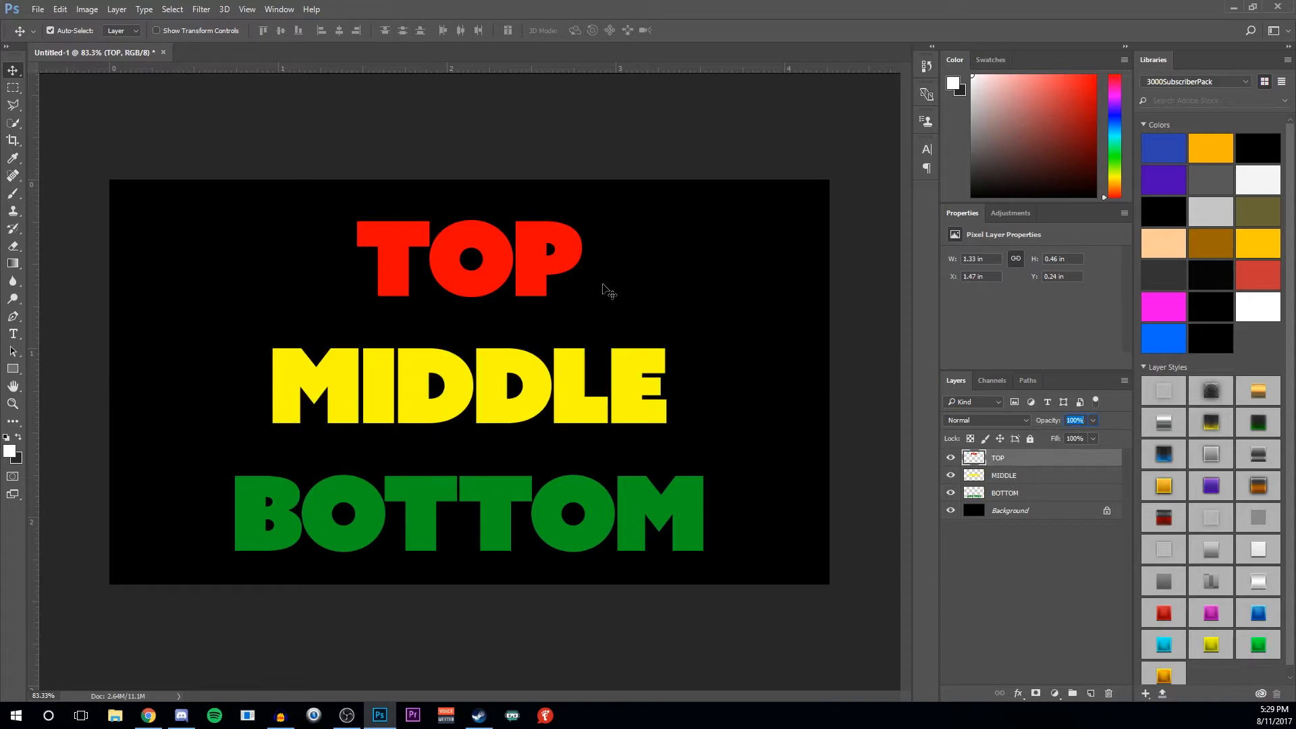
{"action": "left_click_drag", "start_coordinate": [436, 253], "coordinate": [447, 387]}
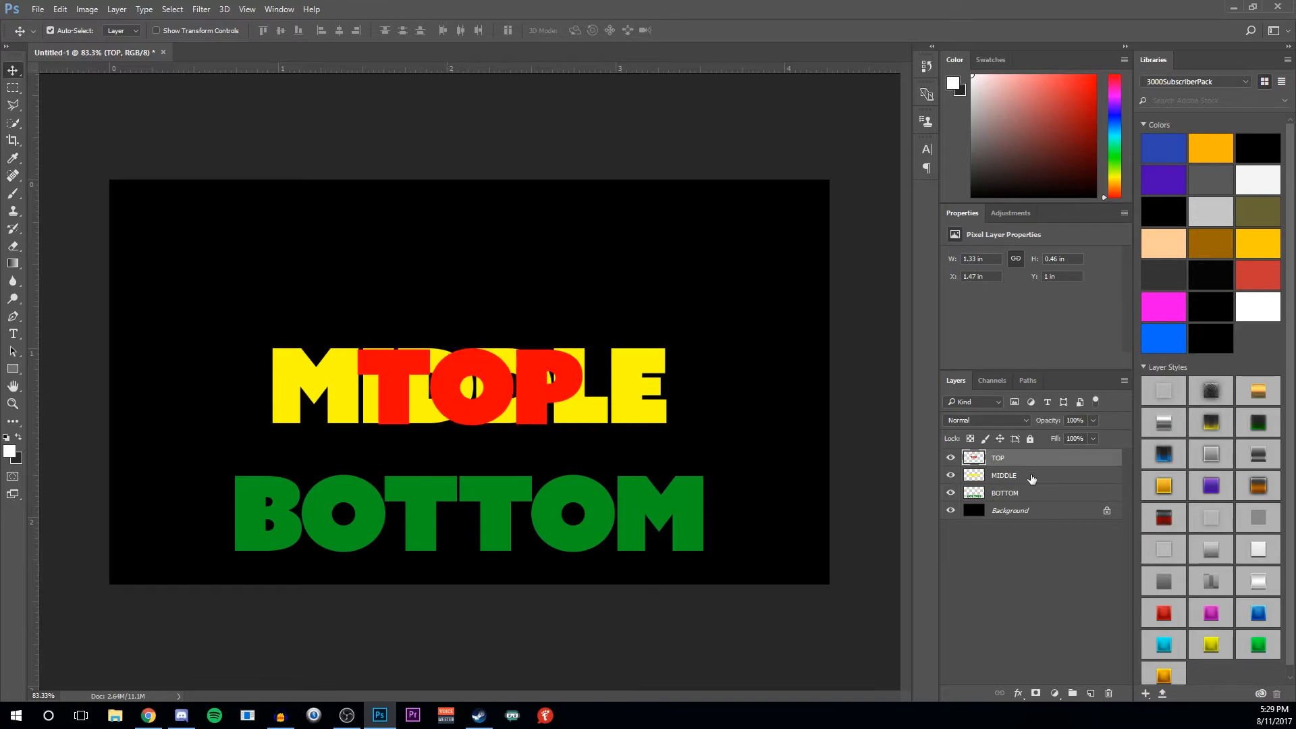
{"action": "left_click", "coordinate": [1092, 421]}
{"action": "left_click_drag", "start_coordinate": [1093, 436], "coordinate": [1062, 436]}
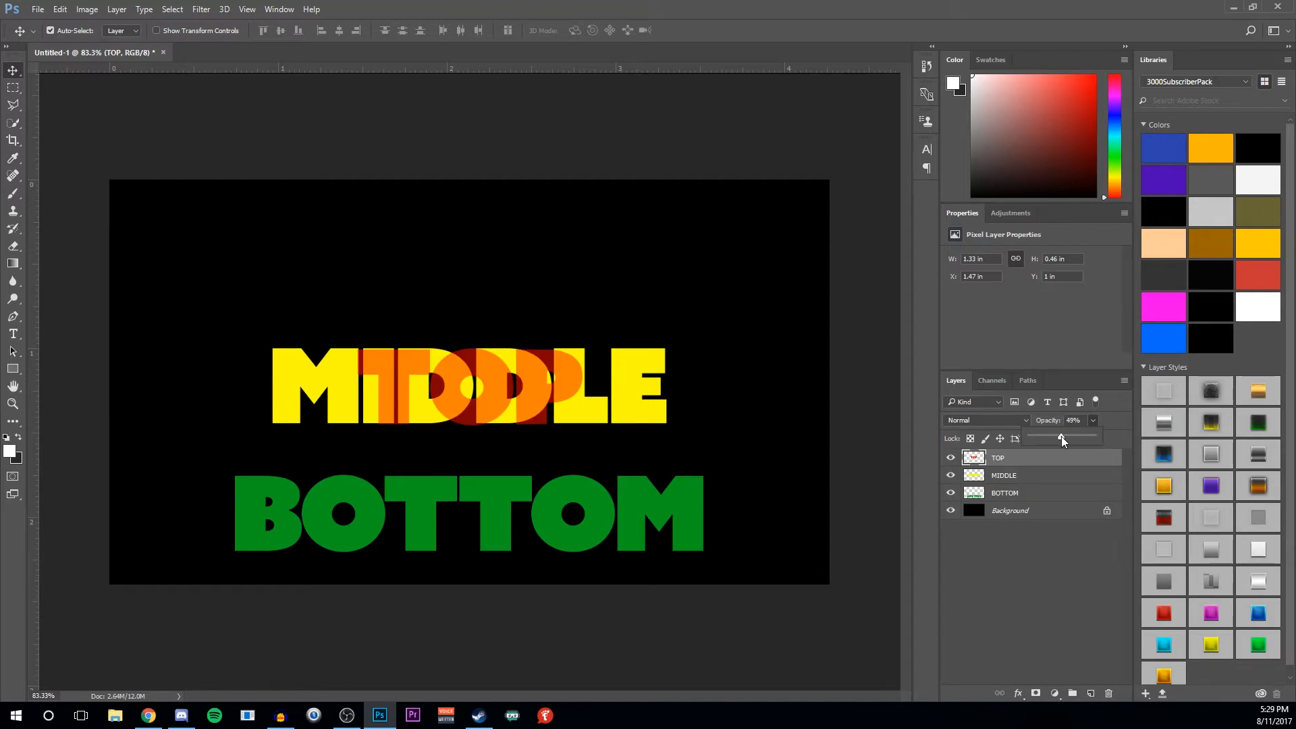
{"action": "left_click", "coordinate": [927, 67]}
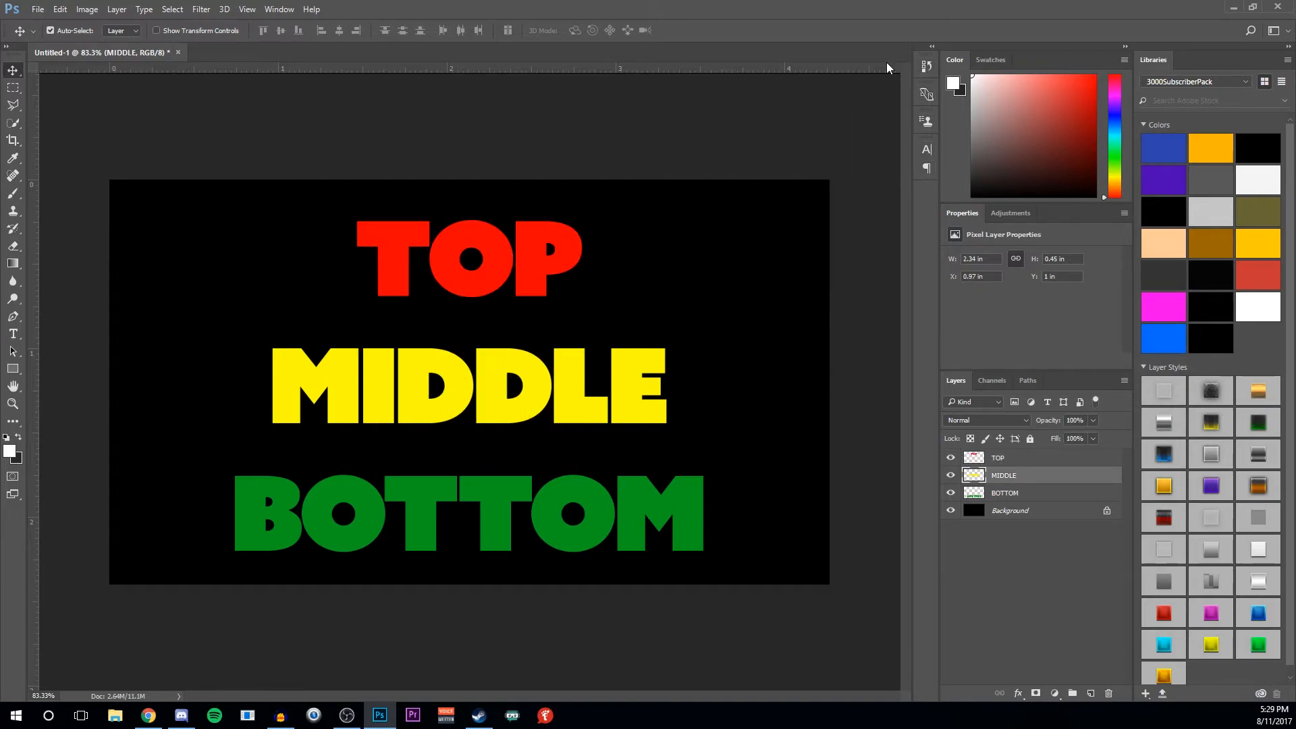
Step: Move the TOP and BOTTOM texts onto the MIDDLE text so that all three words overlap
{"action": "left_click_drag", "start_coordinate": [484, 271], "coordinate": [483, 403]}
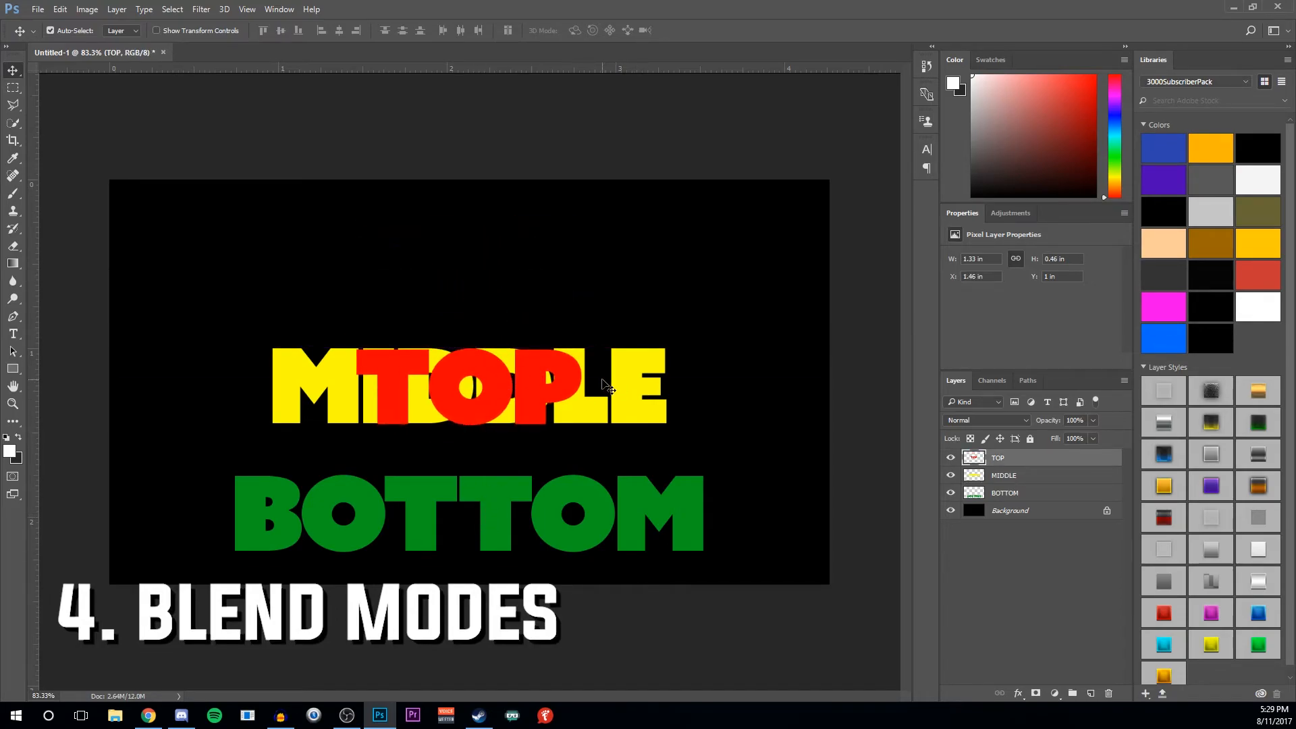
{"action": "left_click_drag", "start_coordinate": [503, 478], "coordinate": [495, 397]}
{"action": "left_click_drag", "start_coordinate": [495, 366], "coordinate": [500, 376]}
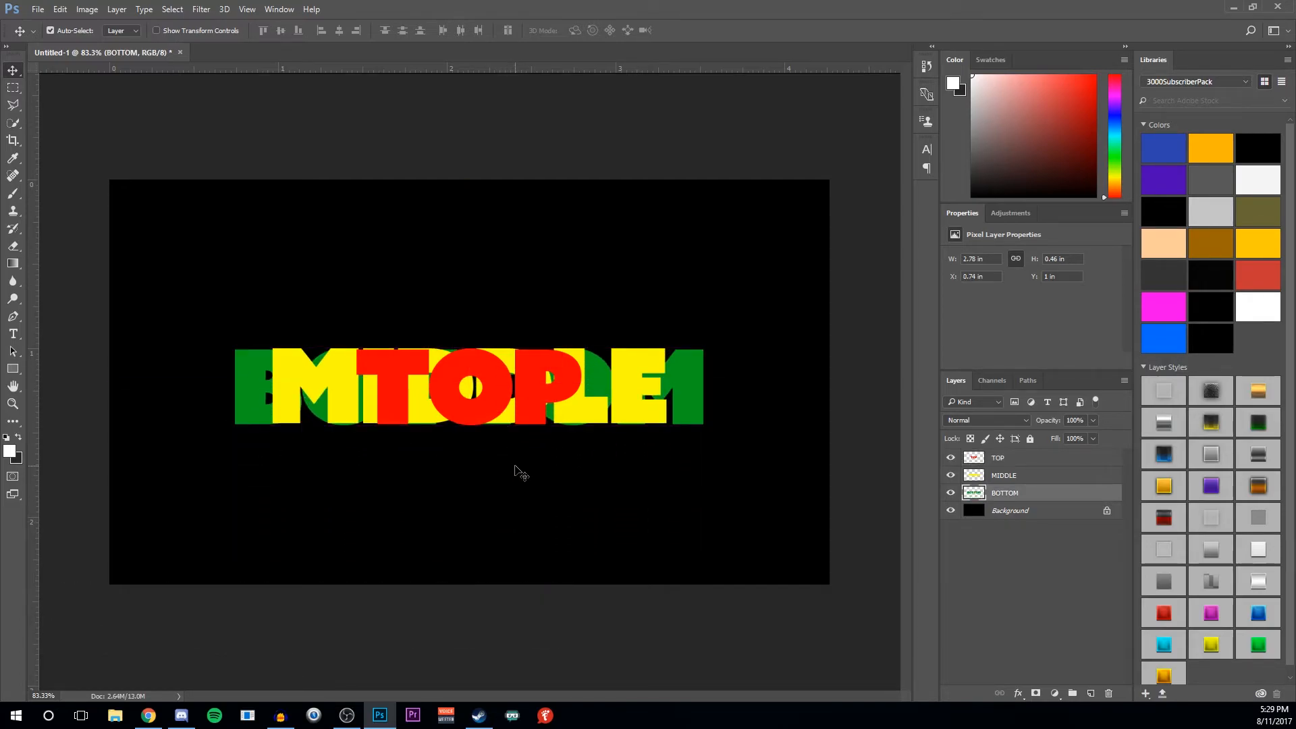
Step: Set the TOP layer's blend mode to Screen
{"action": "left_click", "coordinate": [1013, 457]}
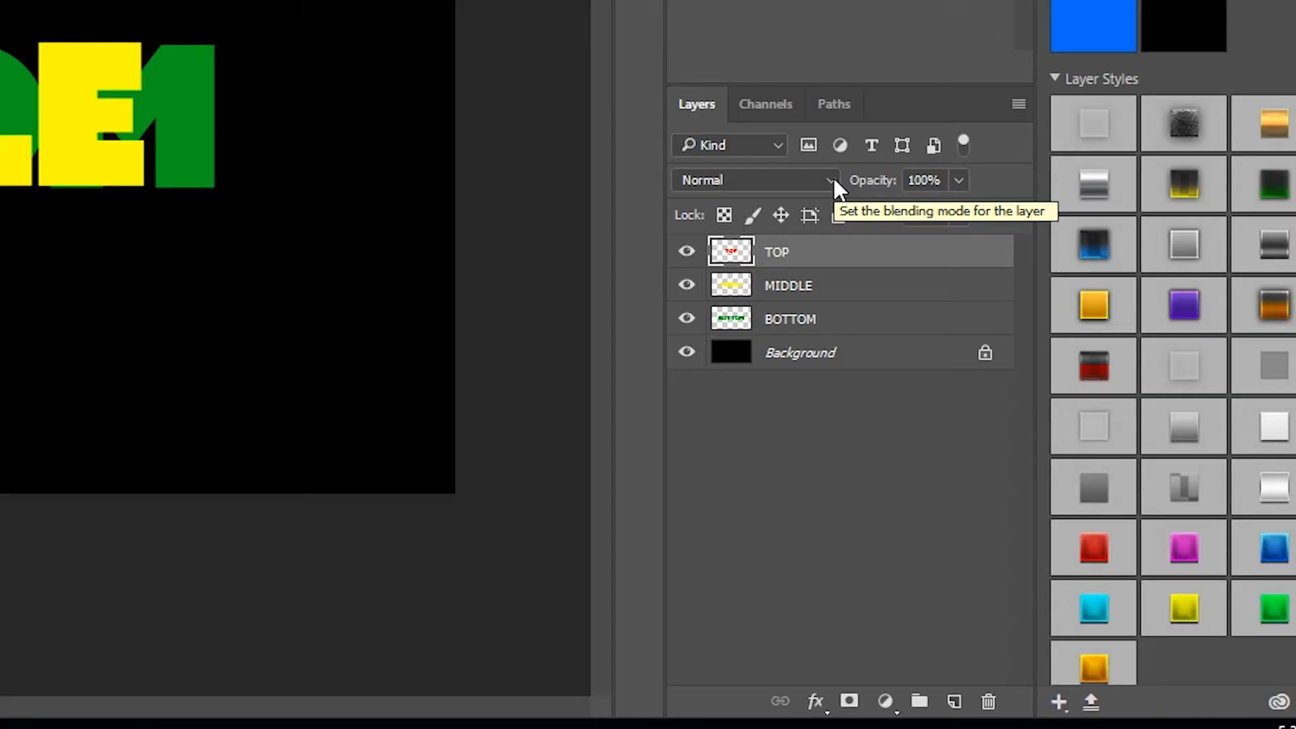
{"action": "left_click", "coordinate": [832, 175]}
{"action": "left_click", "coordinate": [832, 176]}
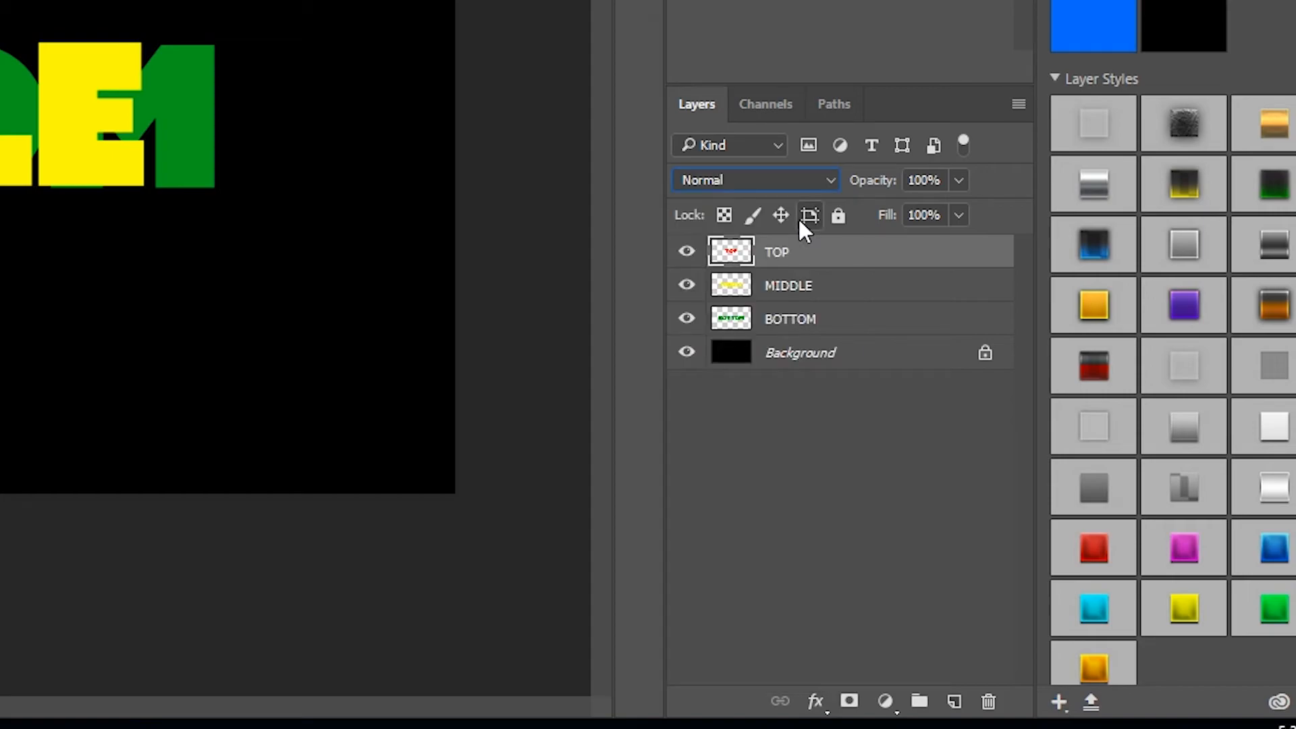
{"action": "left_click", "coordinate": [827, 181]}
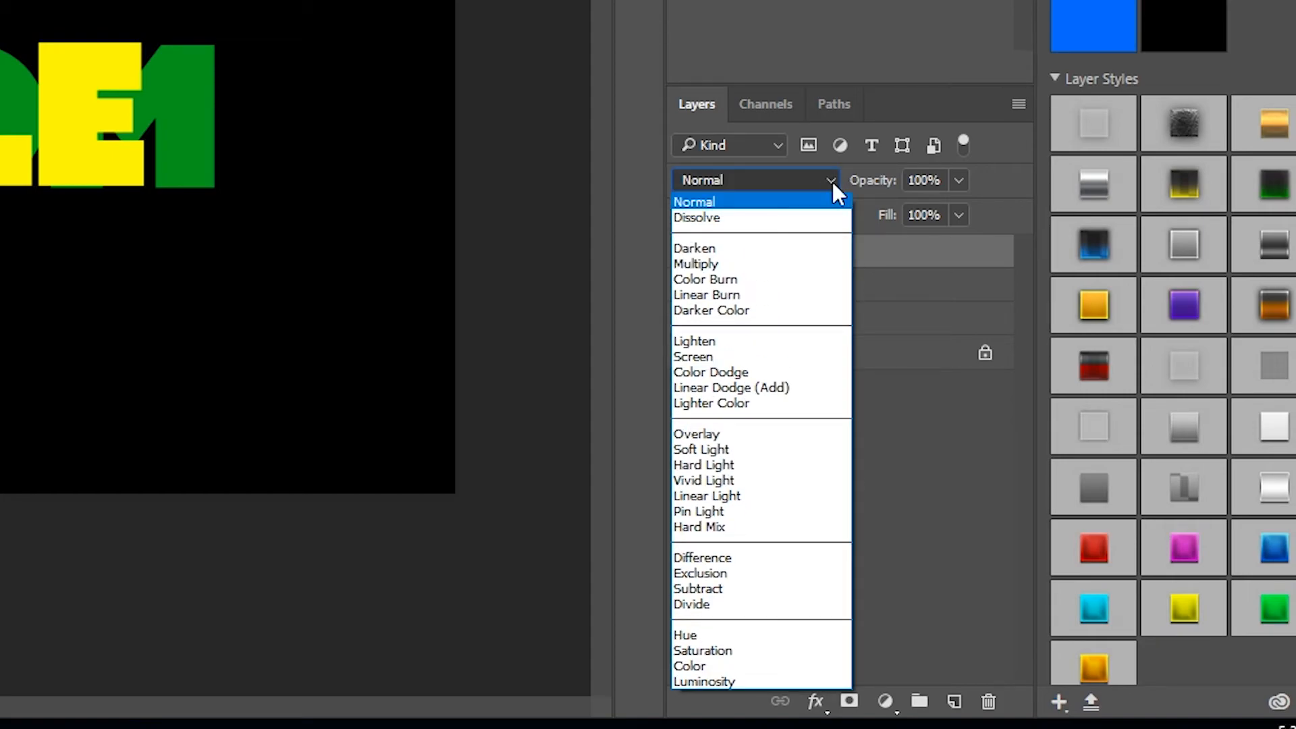
{"action": "left_click", "coordinate": [765, 358]}
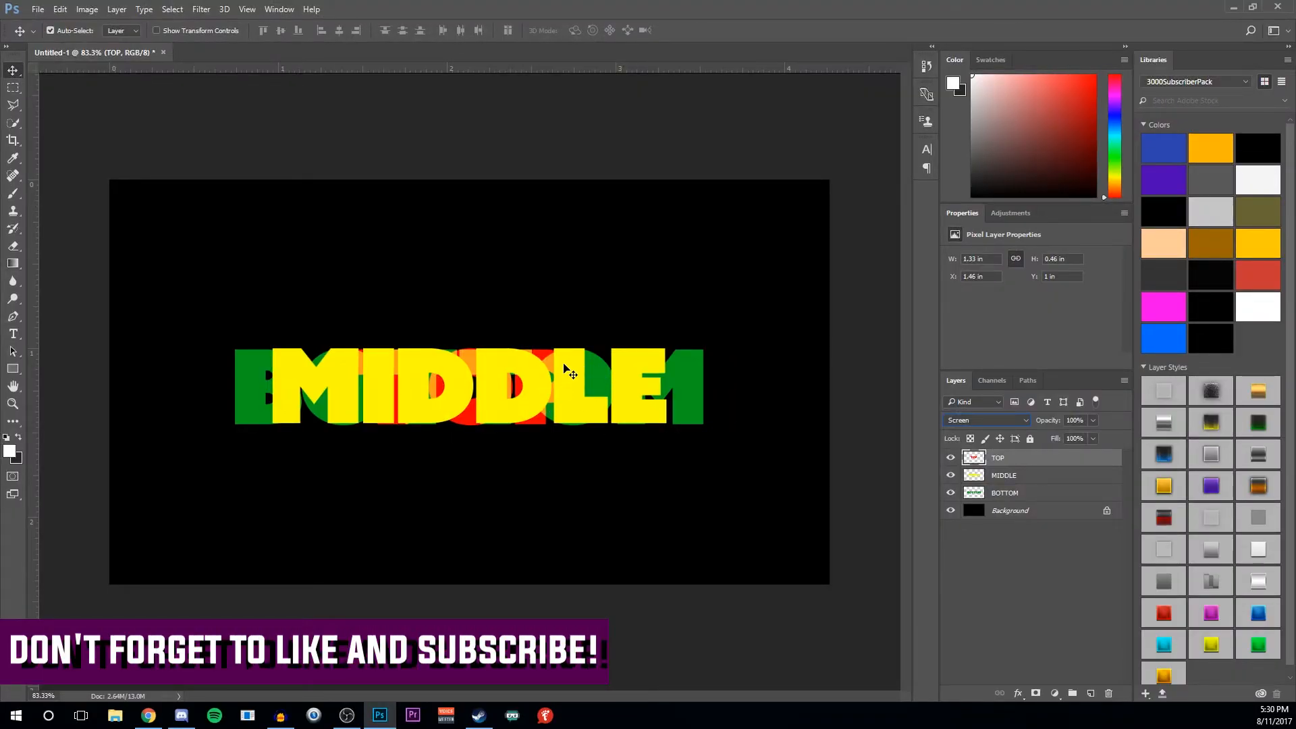
Step: Change the TOP layer's blend mode to Color Dodge
{"action": "scroll", "coordinate": [574, 374], "scroll_direction": "up", "scroll_amount": 5}
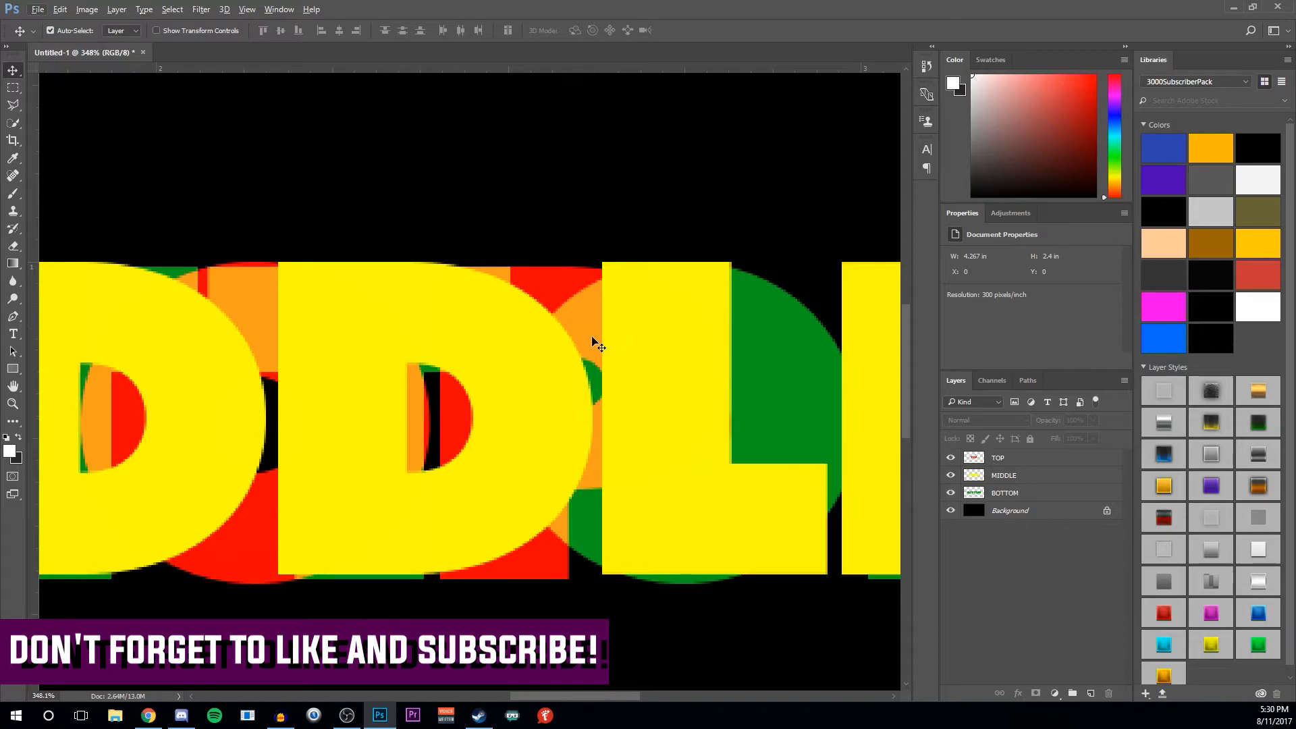
{"action": "left_click", "coordinate": [997, 458]}
{"action": "left_click", "coordinate": [985, 420]}
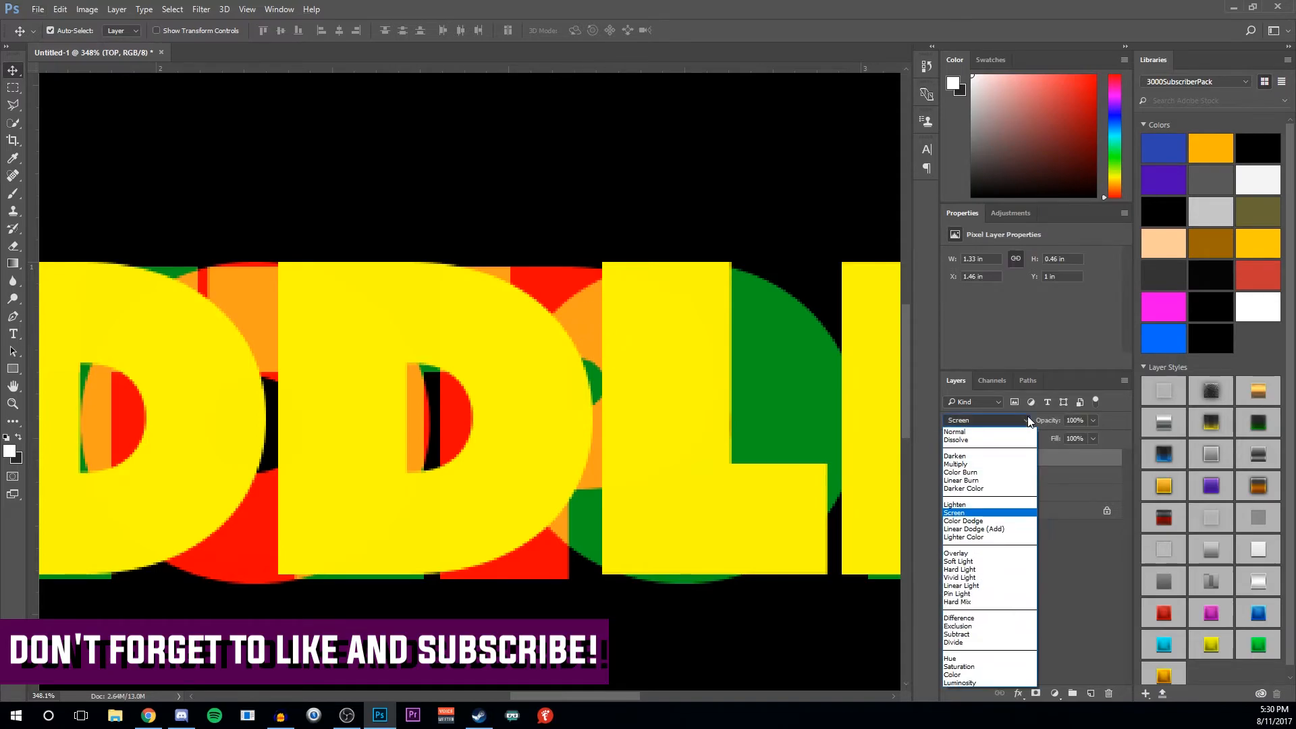
{"action": "left_click", "coordinate": [999, 521]}
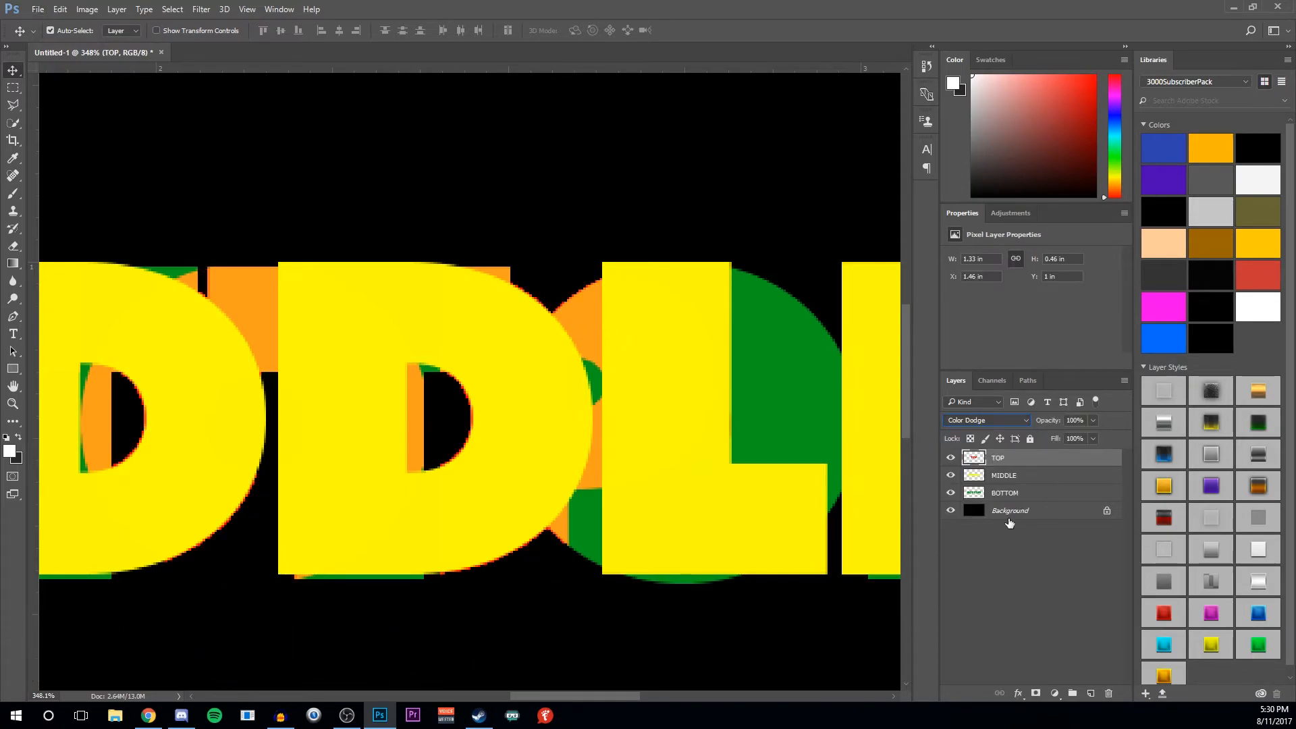
Step: Change the TOP layer's blend mode to Soft Light
{"action": "left_click", "coordinate": [1022, 421]}
{"action": "left_click", "coordinate": [980, 558]}
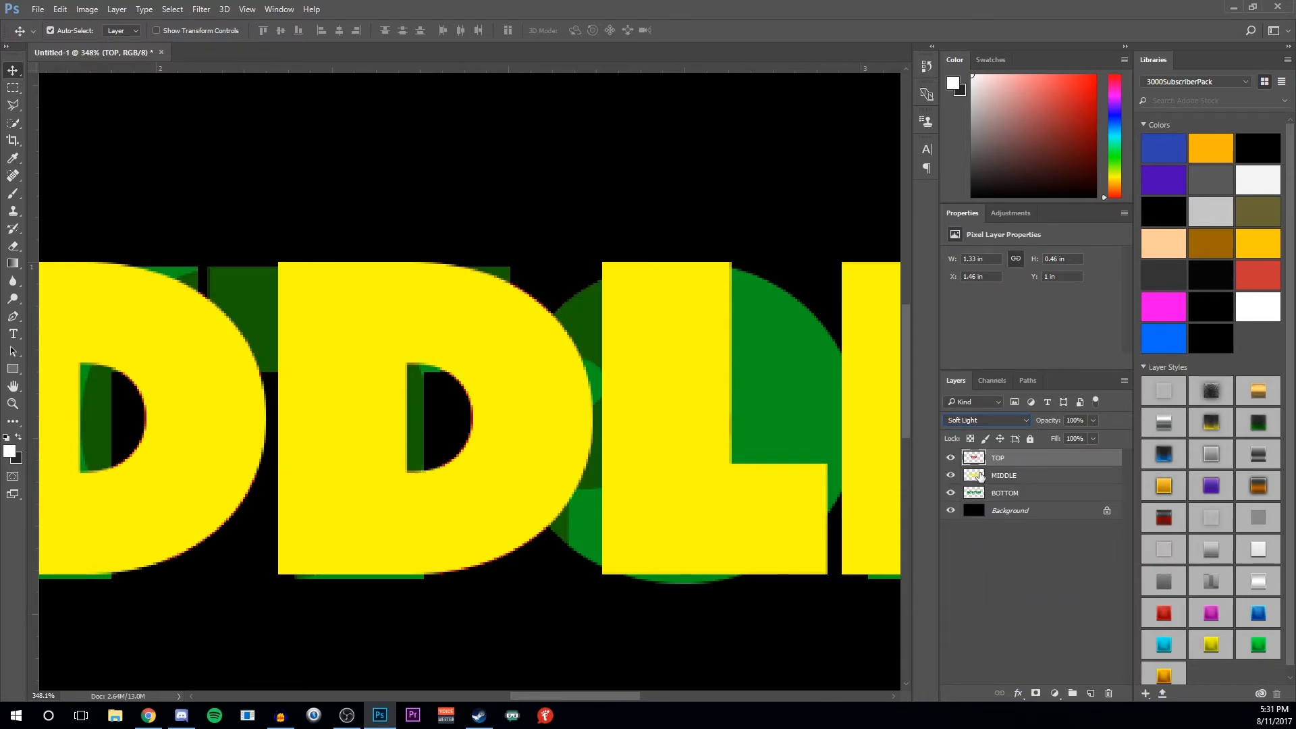
Step: Try the Vivid Light and Difference blend modes on the TOP layer
{"action": "left_click", "coordinate": [986, 420]}
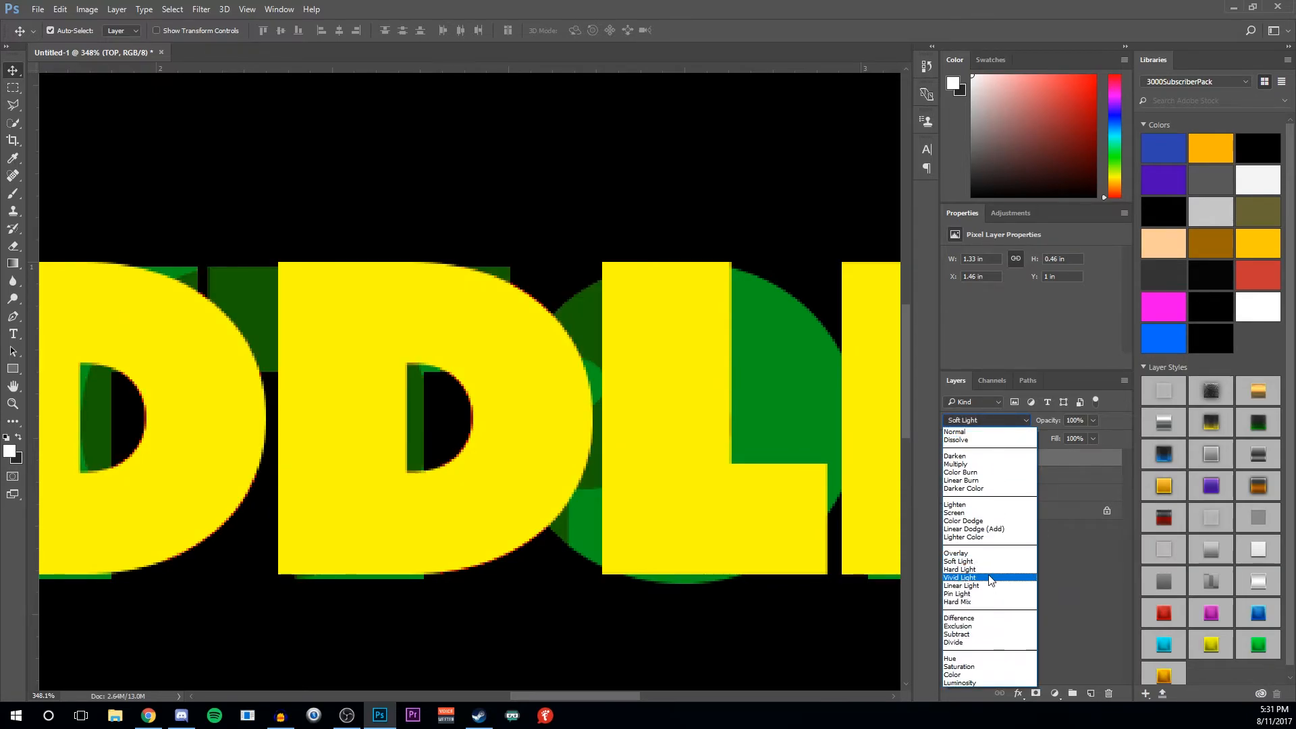
{"action": "left_click", "coordinate": [988, 579]}
{"action": "left_click", "coordinate": [986, 419]}
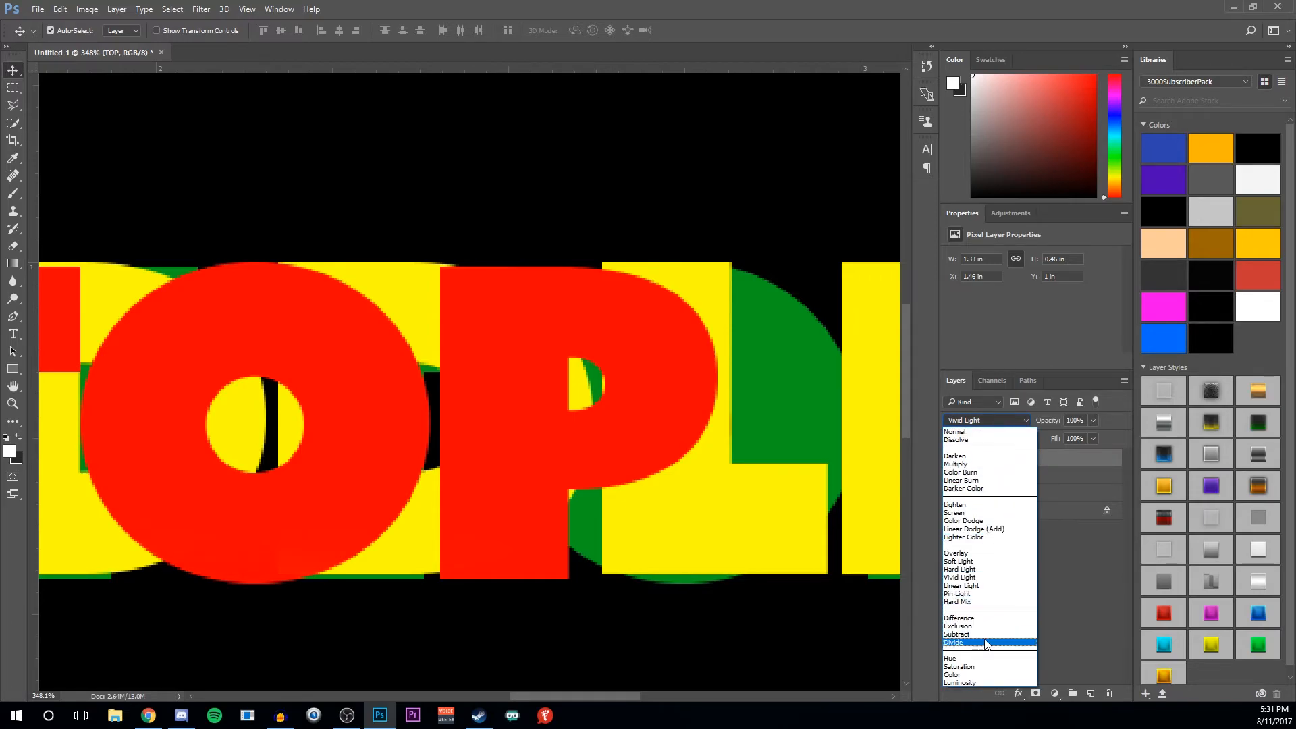
{"action": "left_click", "coordinate": [984, 617]}
Step: Try the Saturation and Color blend modes on the TOP layer
{"action": "left_click", "coordinate": [986, 421]}
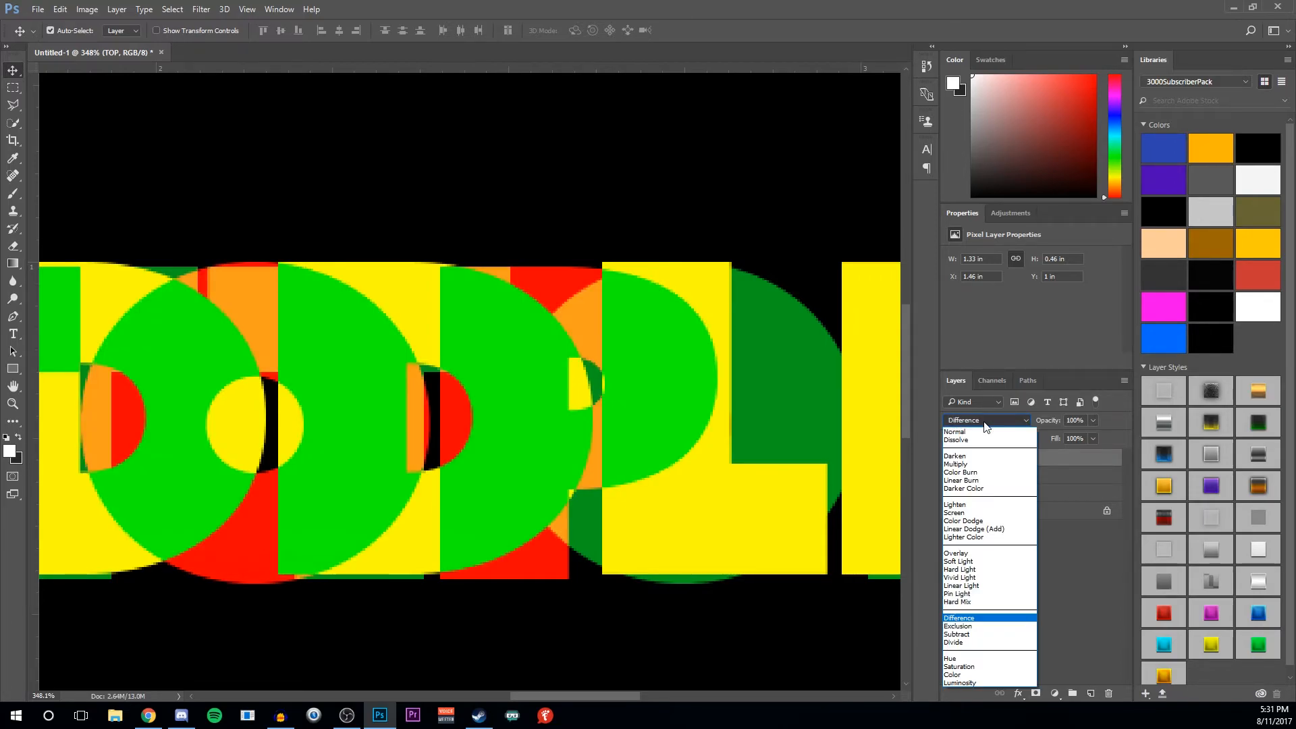
{"action": "left_click", "coordinate": [985, 667]}
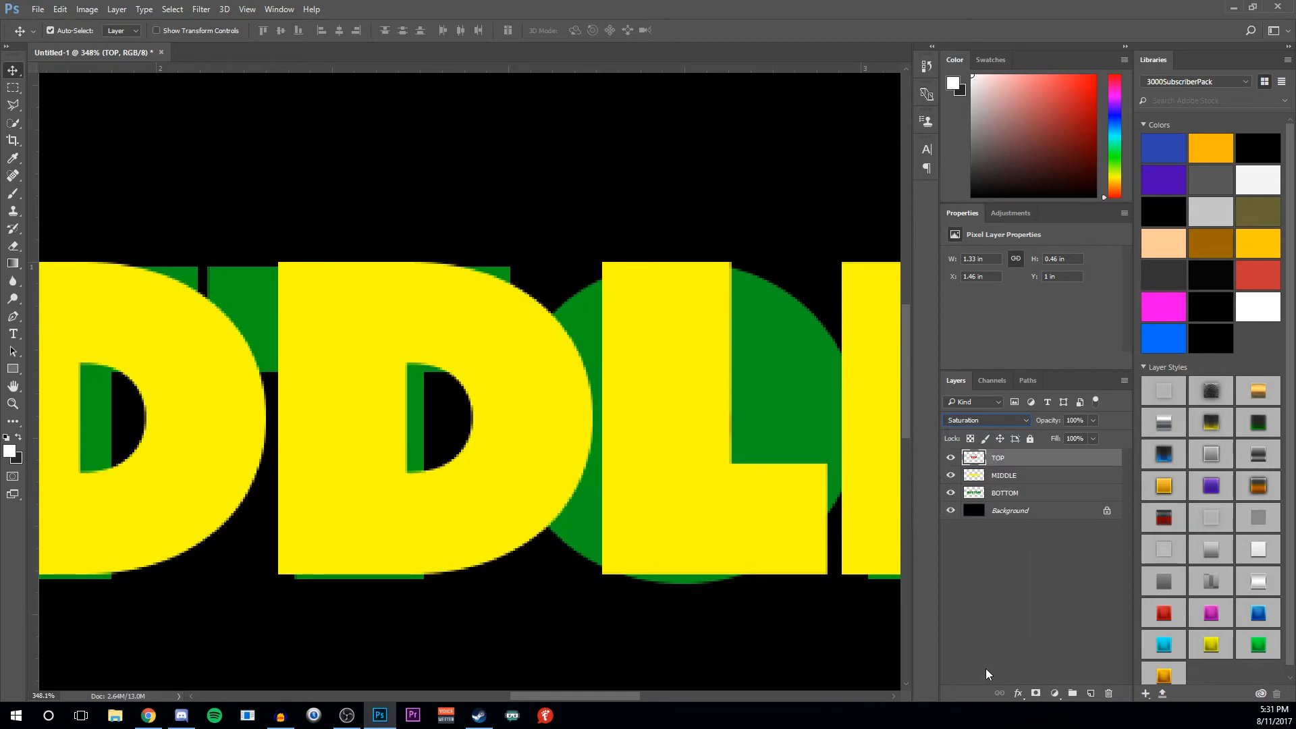
{"action": "left_click", "coordinate": [989, 420]}
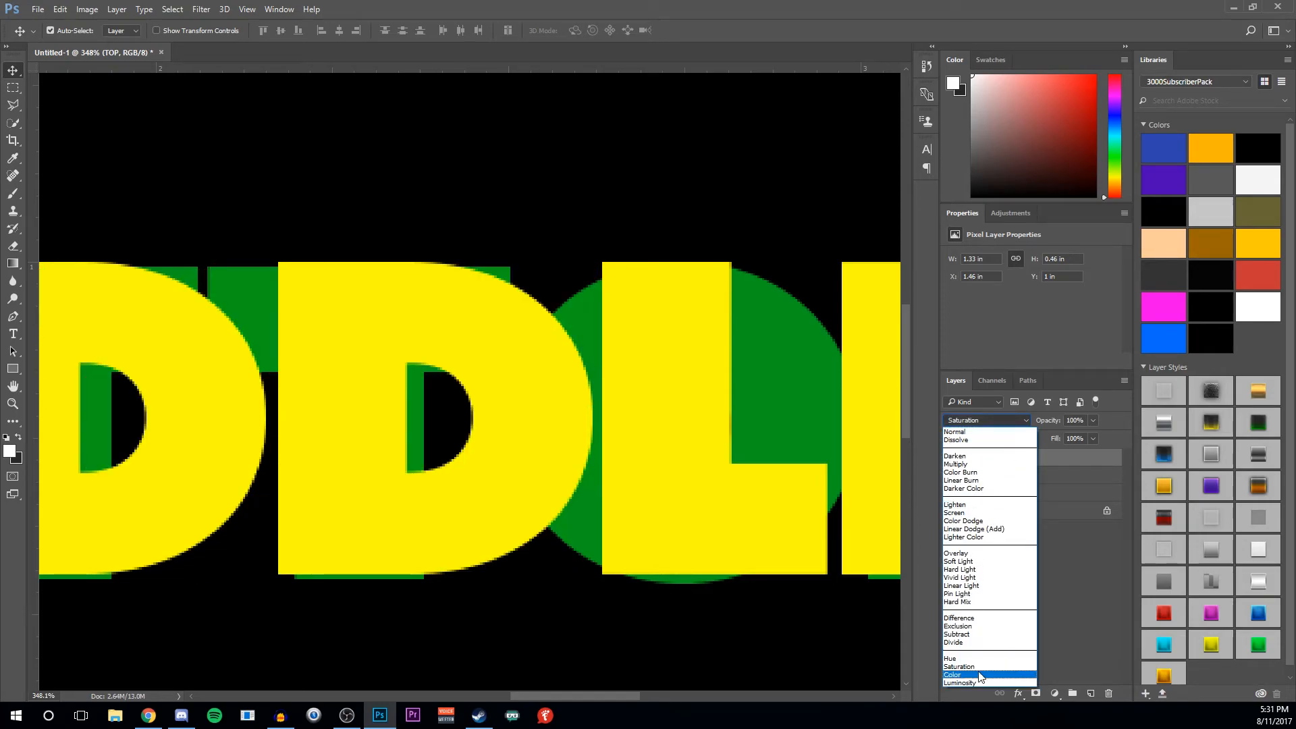
{"action": "left_click", "coordinate": [976, 676]}
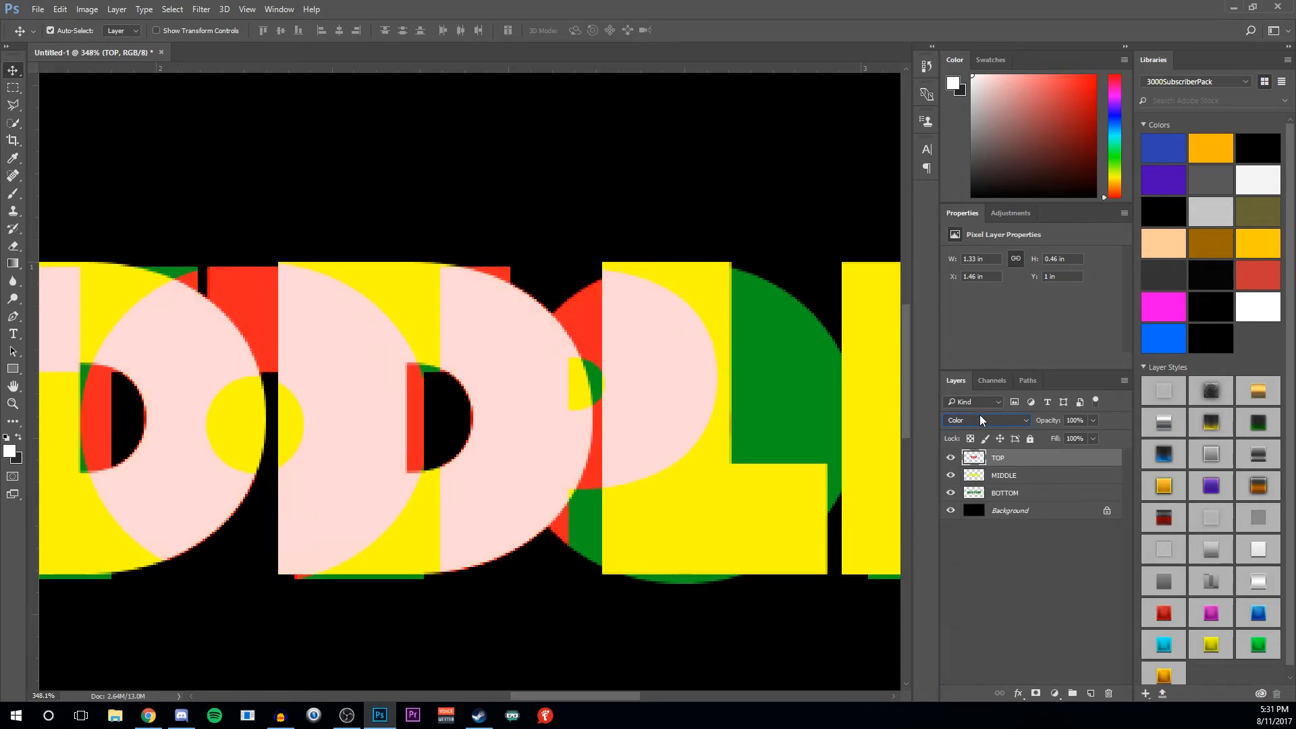
Step: Return to the history state of the first Move after the Master Opacity Change, and delete it together with all following states
{"action": "left_click", "coordinate": [785, 633]}
{"action": "scroll", "coordinate": [782, 632], "scroll_direction": "down", "scroll_amount": 8}
{"action": "scroll", "coordinate": [586, 648], "scroll_direction": "down", "scroll_amount": 2}
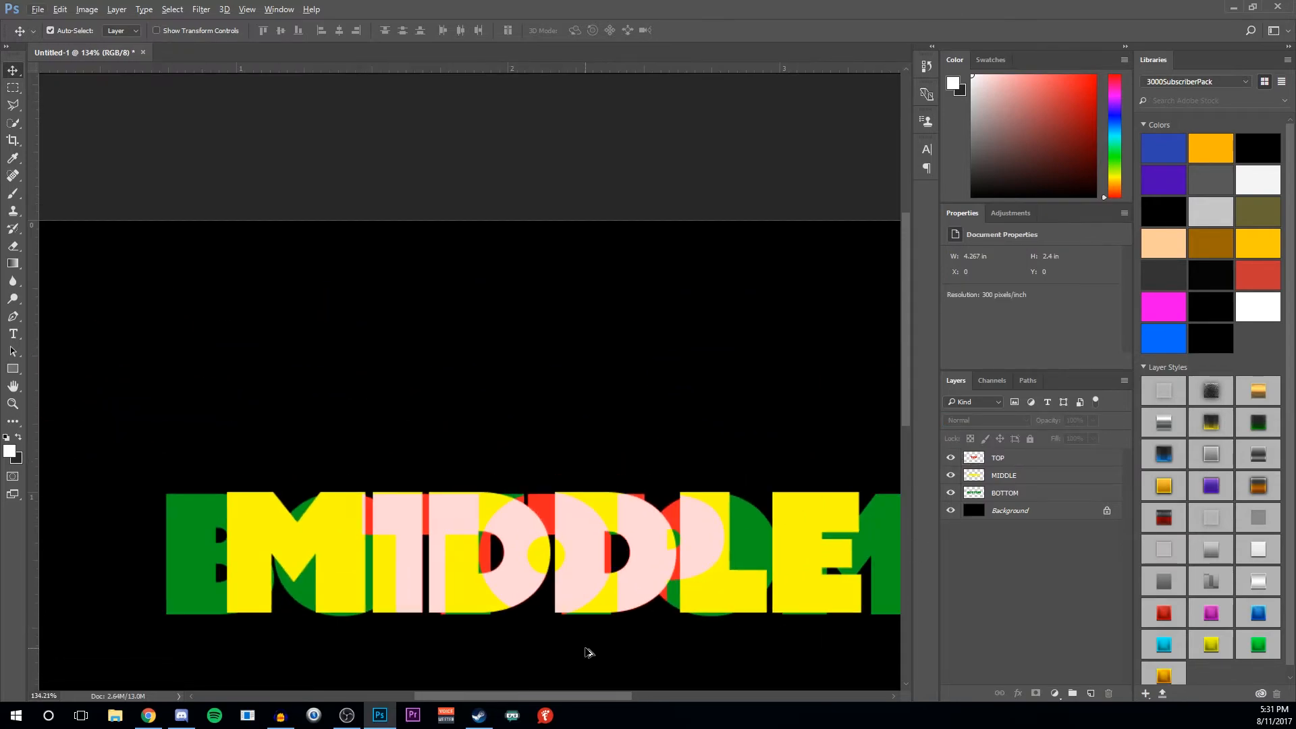
{"action": "scroll", "coordinate": [579, 645], "scroll_direction": "down", "scroll_amount": 2}
{"action": "scroll", "coordinate": [611, 595], "scroll_direction": "down", "scroll_amount": 2}
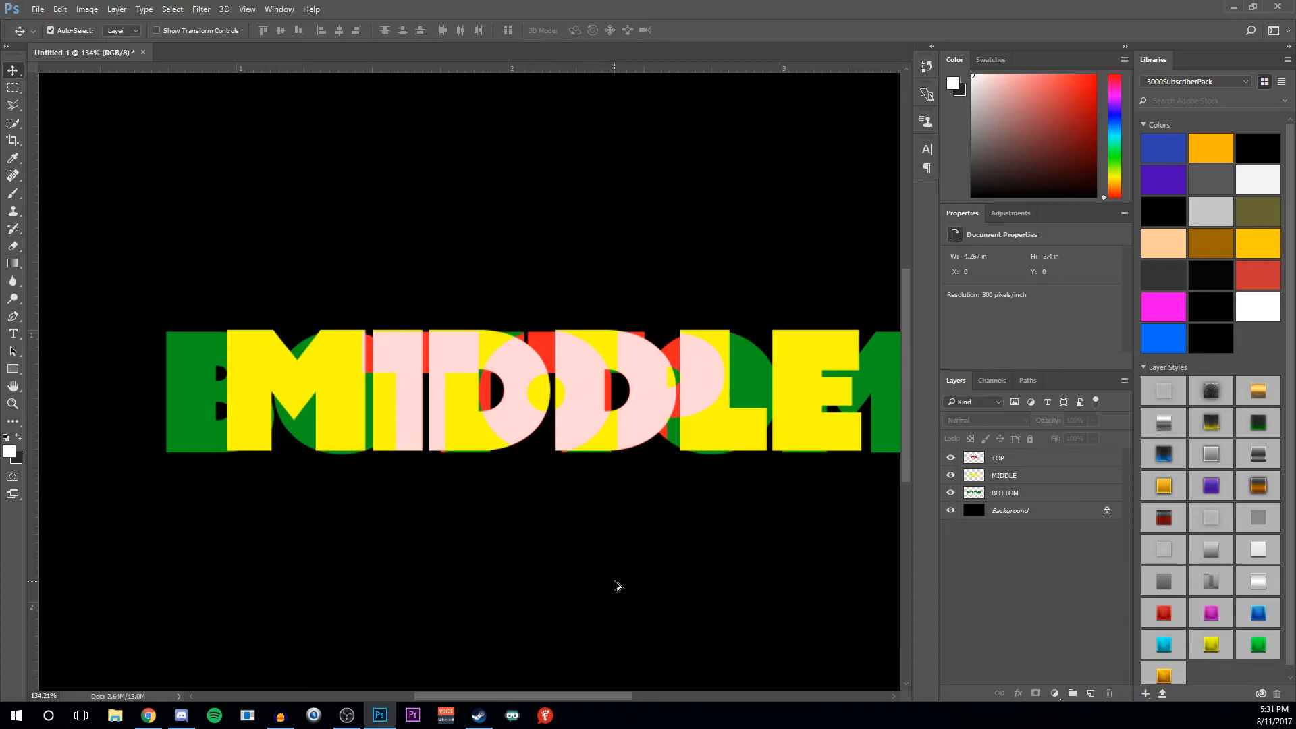
{"action": "scroll", "coordinate": [618, 586], "scroll_direction": "down", "scroll_amount": 2}
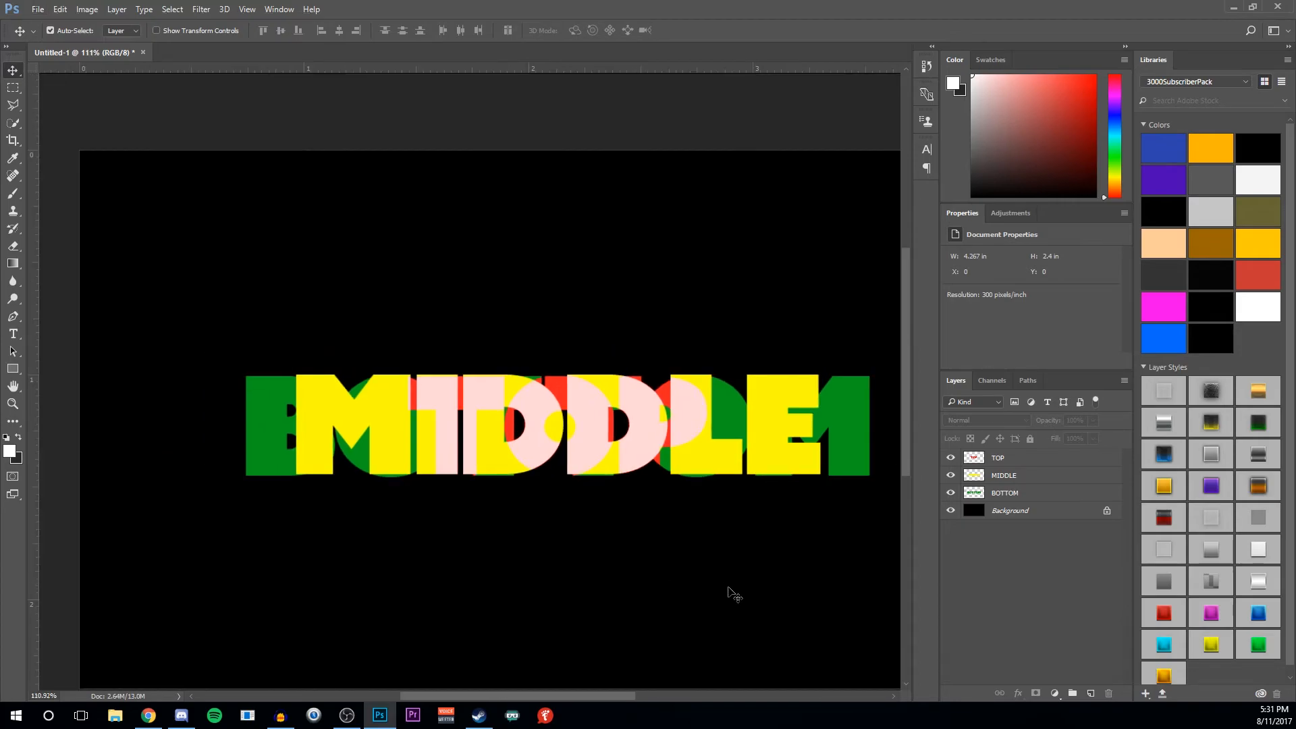
{"action": "left_click", "coordinate": [928, 64]}
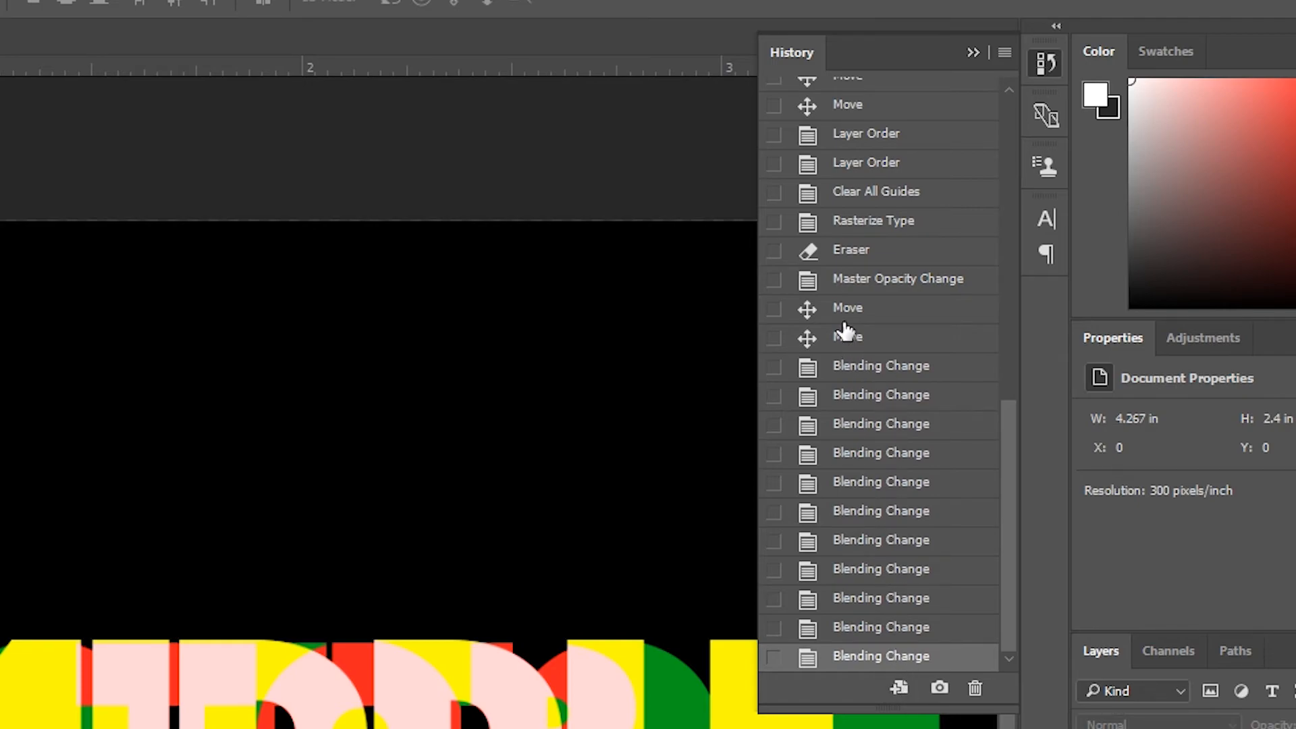
{"action": "left_click", "coordinate": [899, 312]}
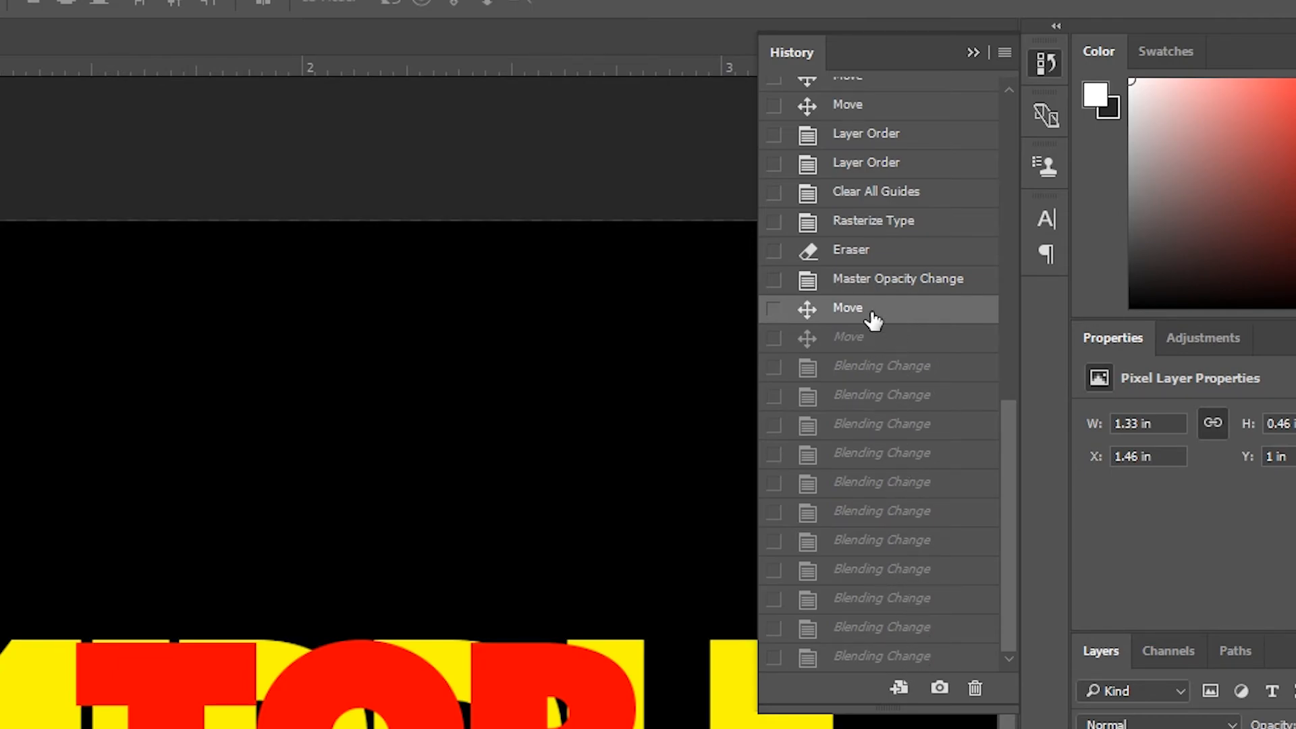
{"action": "left_click", "coordinate": [978, 690]}
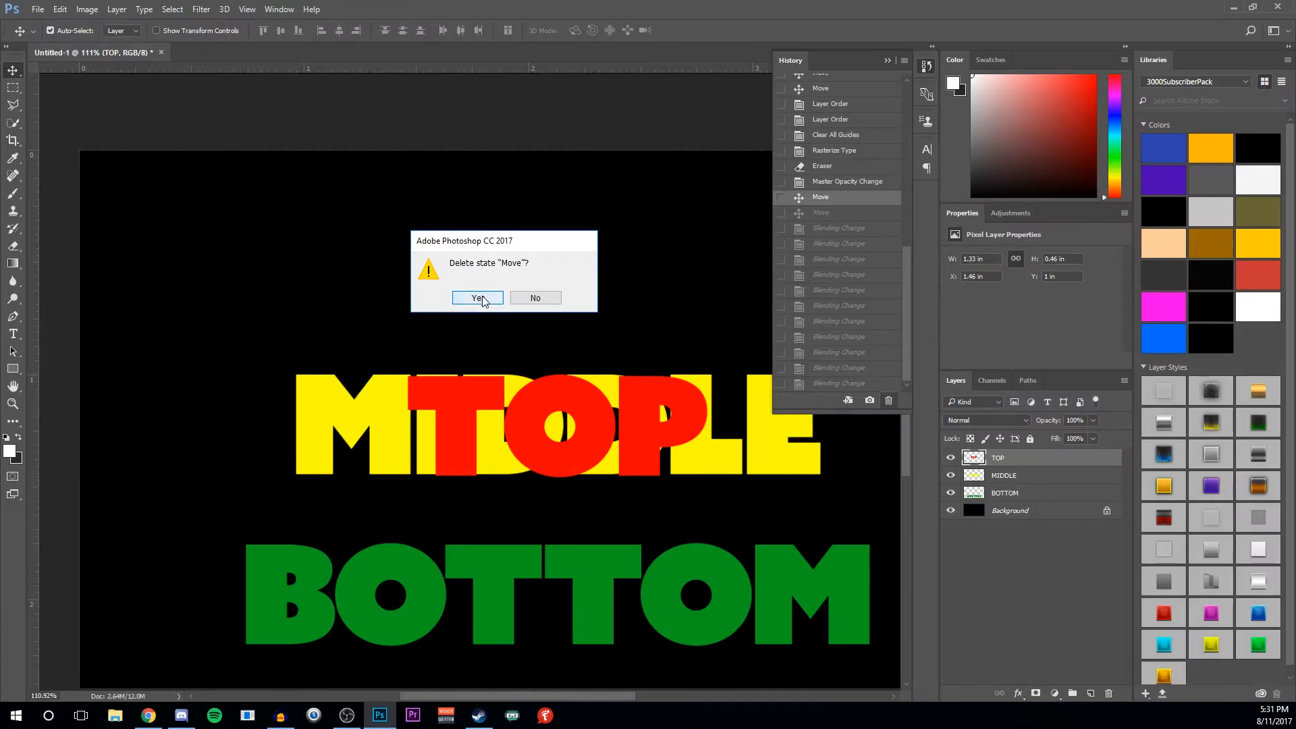
{"action": "left_click", "coordinate": [207, 495]}
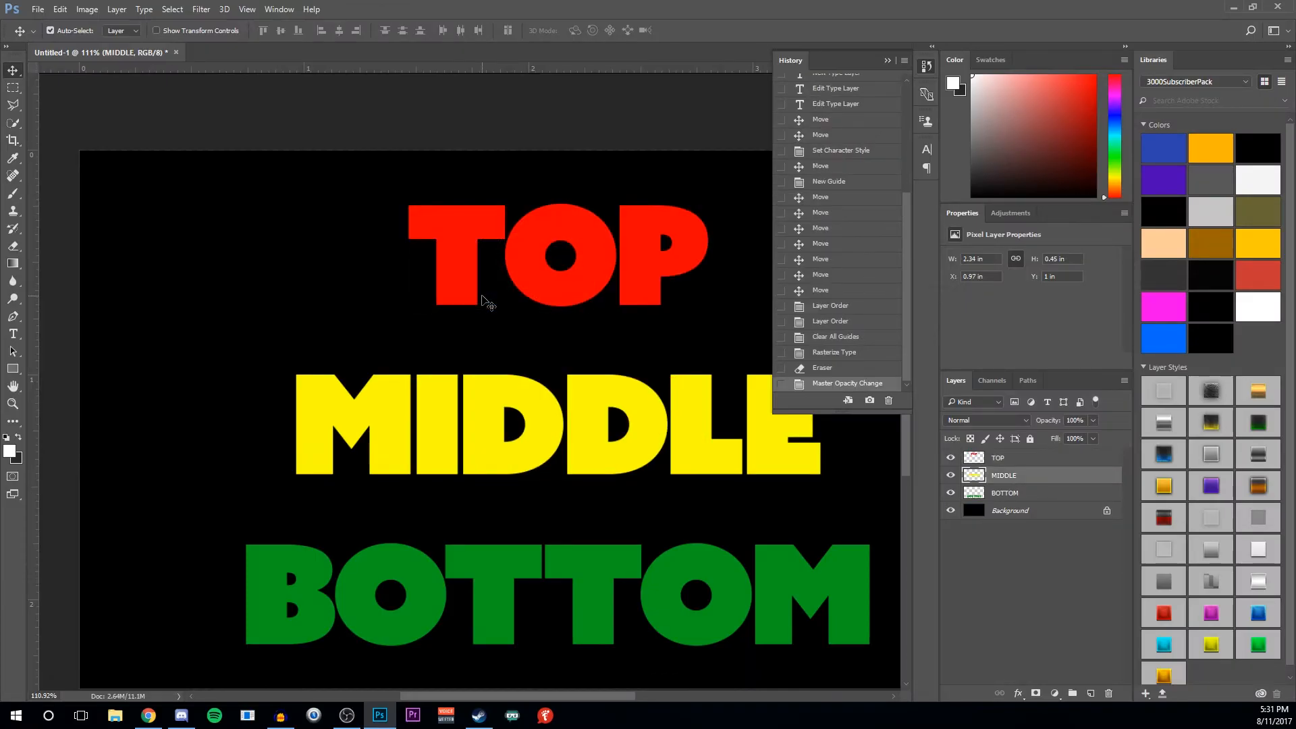
{"action": "left_click", "coordinate": [888, 60]}
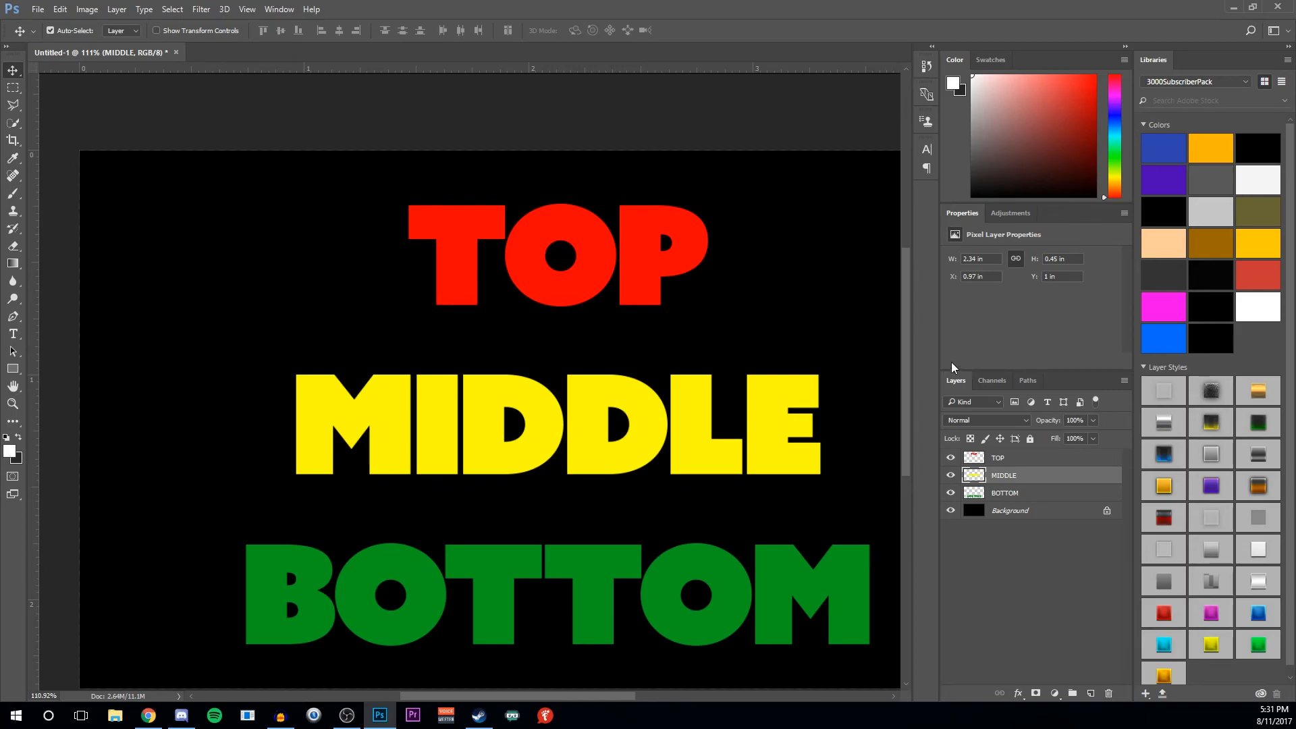
{"action": "scroll", "coordinate": [810, 603], "scroll_direction": "down", "scroll_amount": 2}
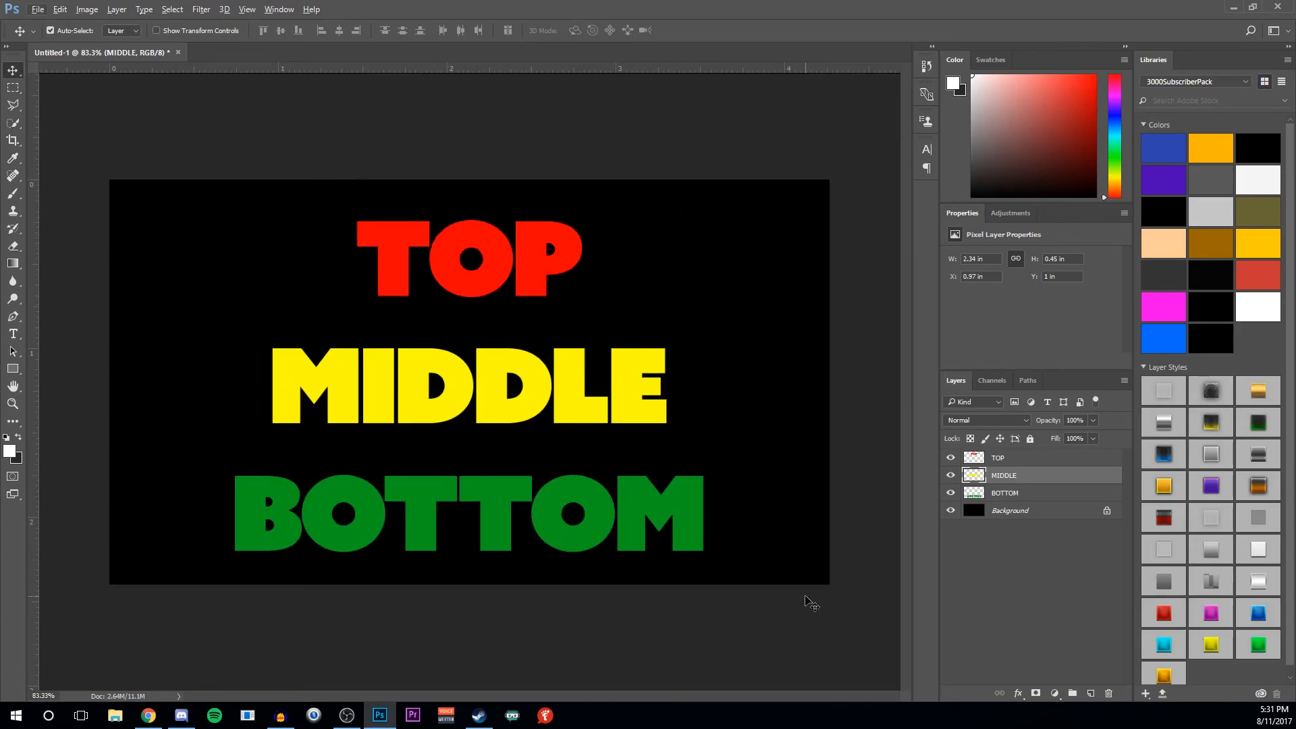